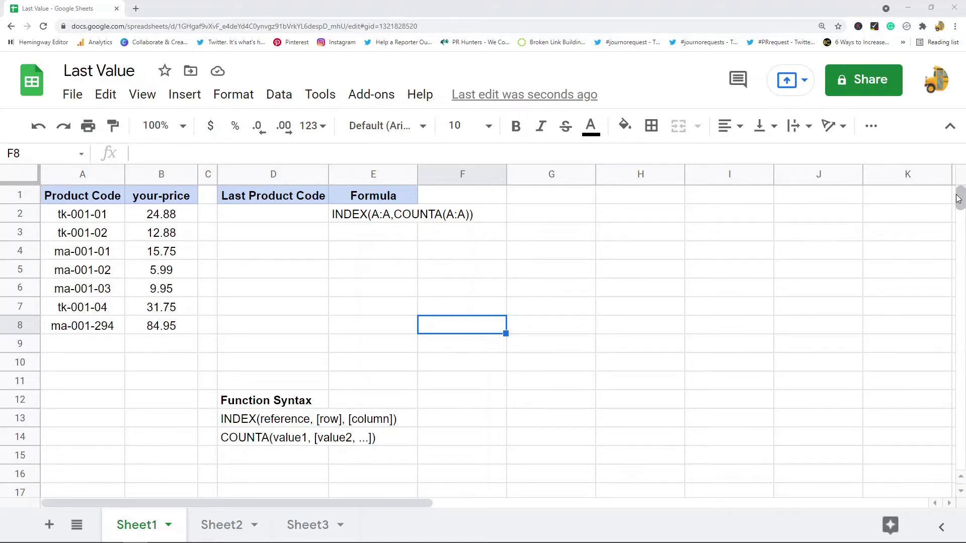
# Step: Scroll through the product table and the notes below it to survey the sheet
pyautogui.moveTo(960, 199)
pyautogui.mouseDown()
pyautogui.moveTo(960, 457)
pyautogui.moveTo(961, 192)
pyautogui.mouseUp()
pyautogui.scroll(-2, 231, 362)
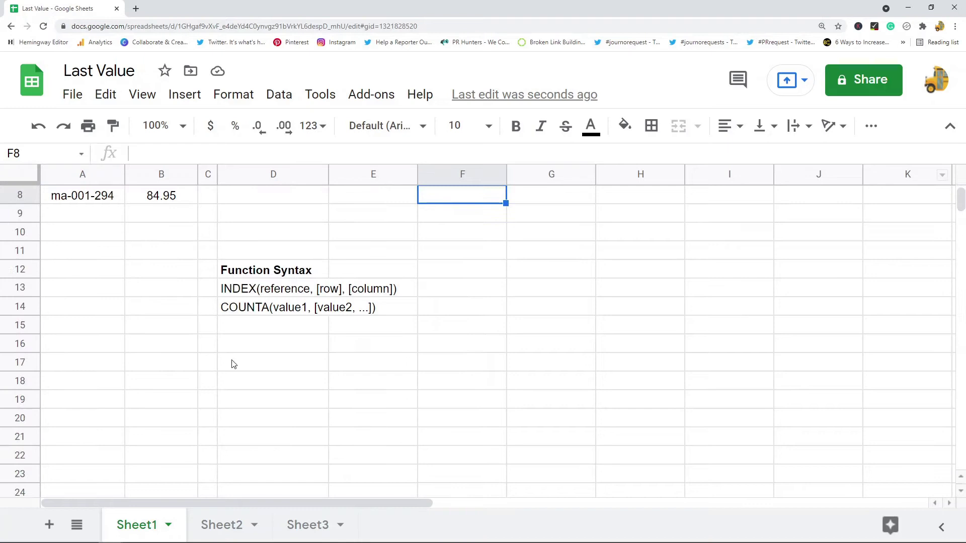
pyautogui.click(88, 330)
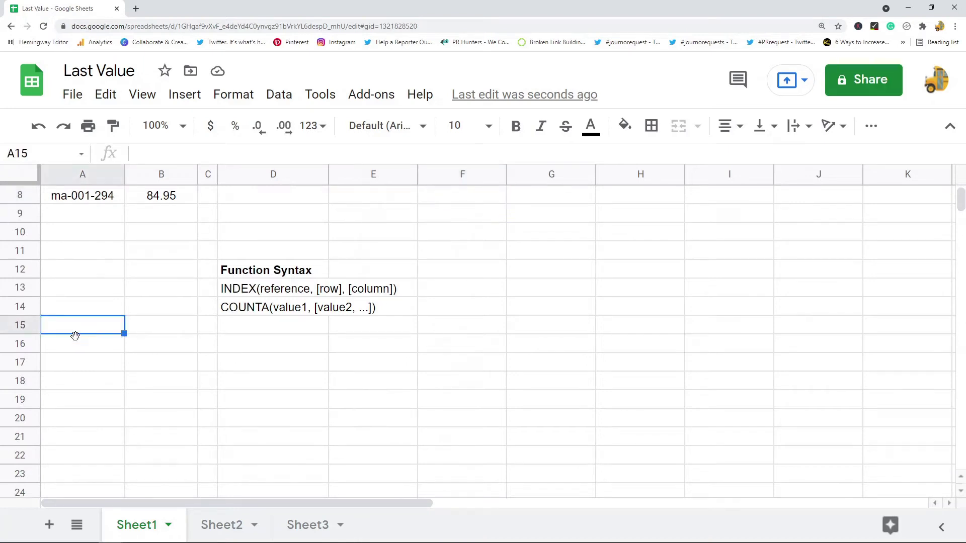
pyautogui.scroll(1, 80, 360)
pyautogui.scroll(3, 80, 359)
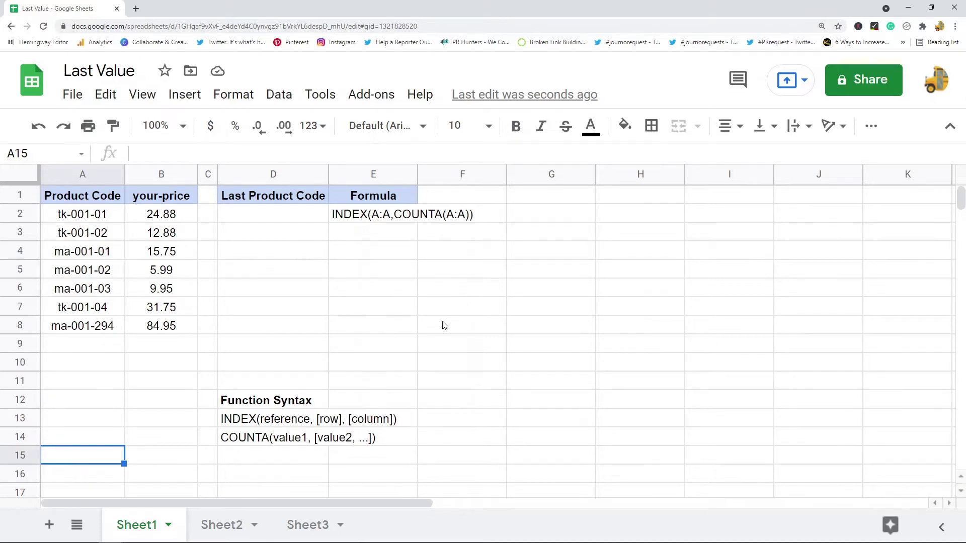
pyautogui.scroll(-10, 465, 326)
pyautogui.scroll(-20, 469, 325)
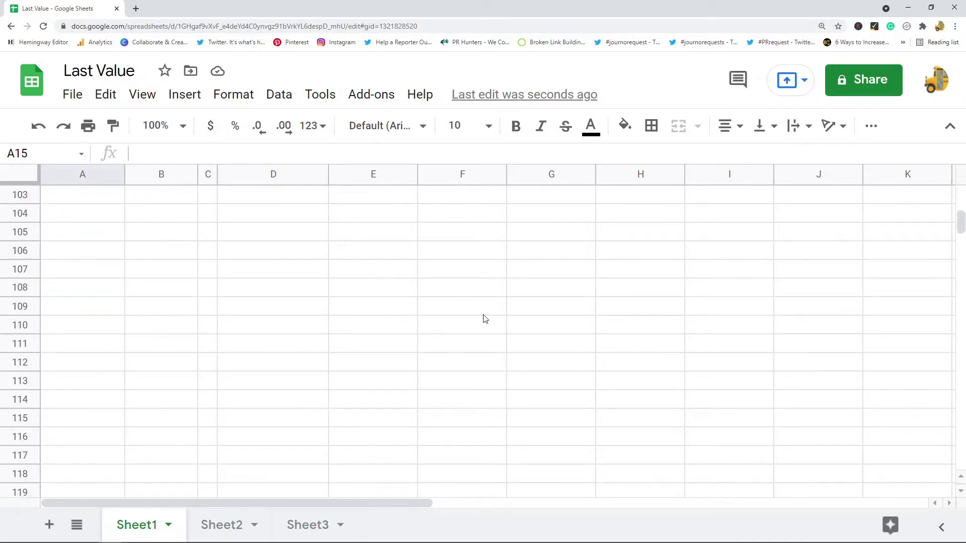
pyautogui.scroll(20, 613, 394)
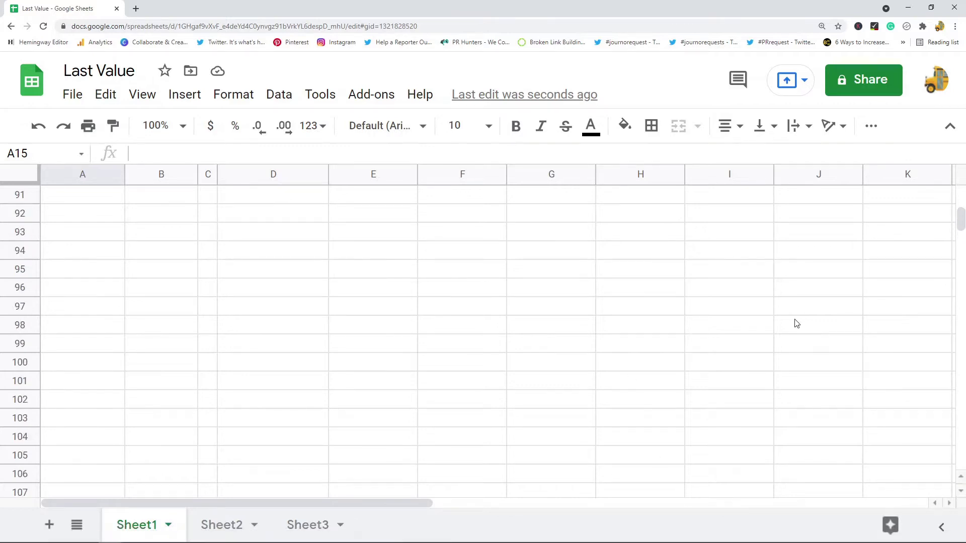
pyautogui.scroll(12, 775, 297)
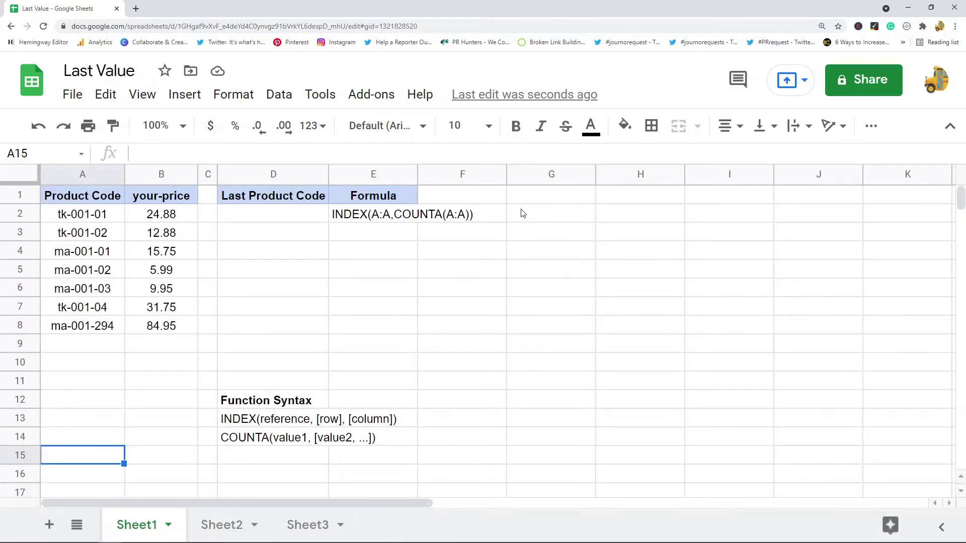
pyautogui.click(534, 199)
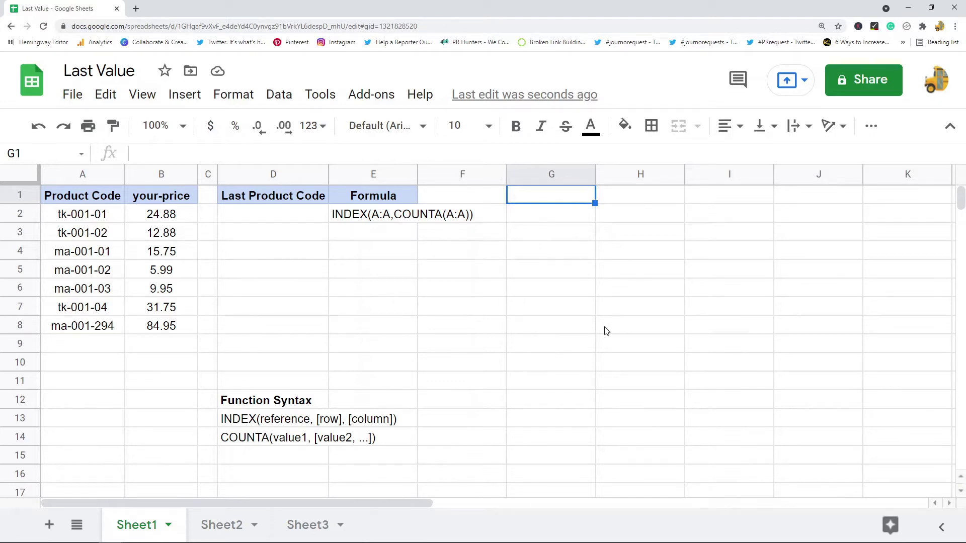
# Step: Review the INDEX syntax note in D13, highlighting its reference argument
pyautogui.click(259, 422)
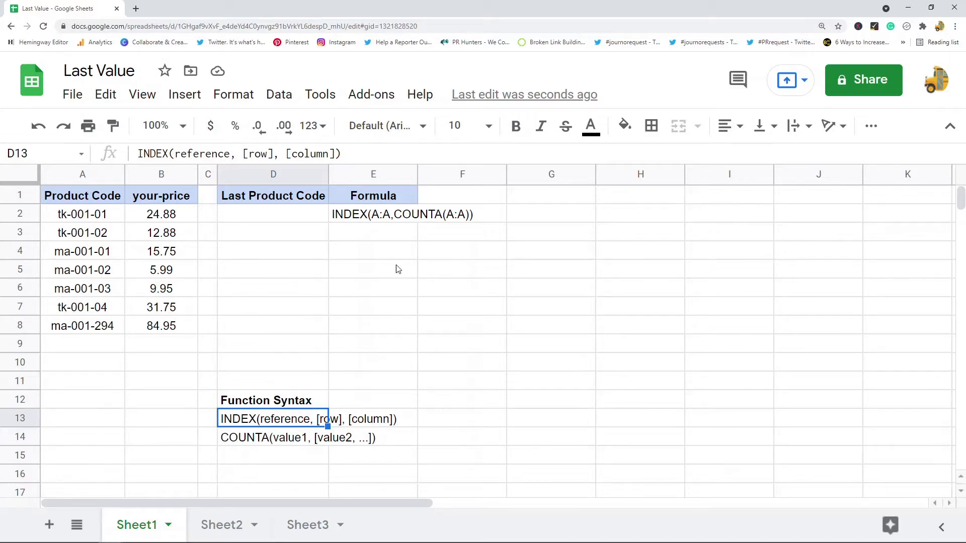
pyautogui.click(334, 312)
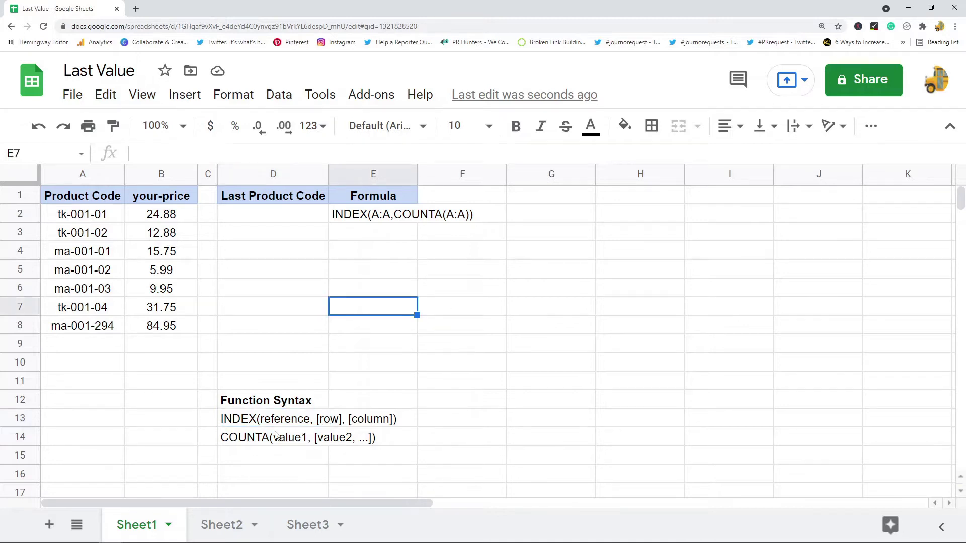
pyautogui.click(254, 425)
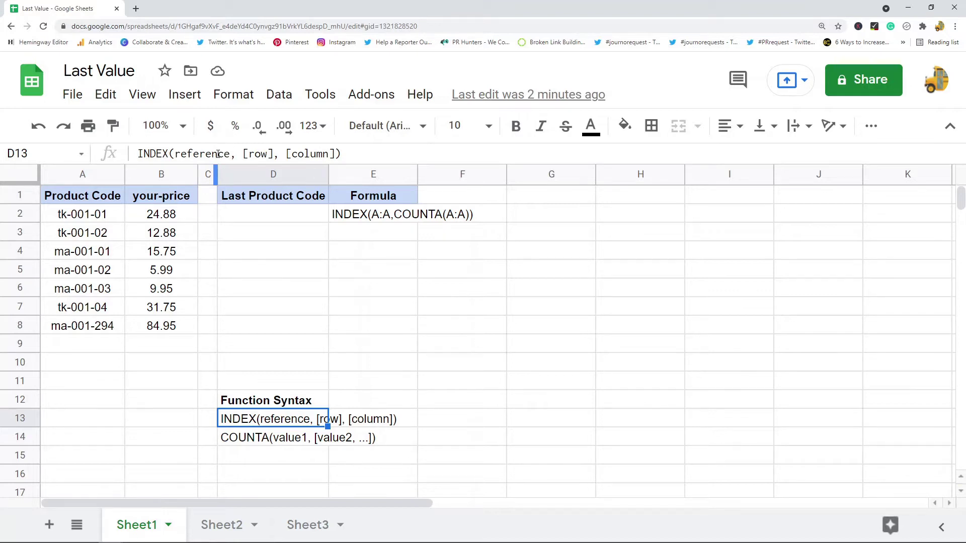
pyautogui.moveTo(177, 154); pyautogui.dragTo(216, 154)
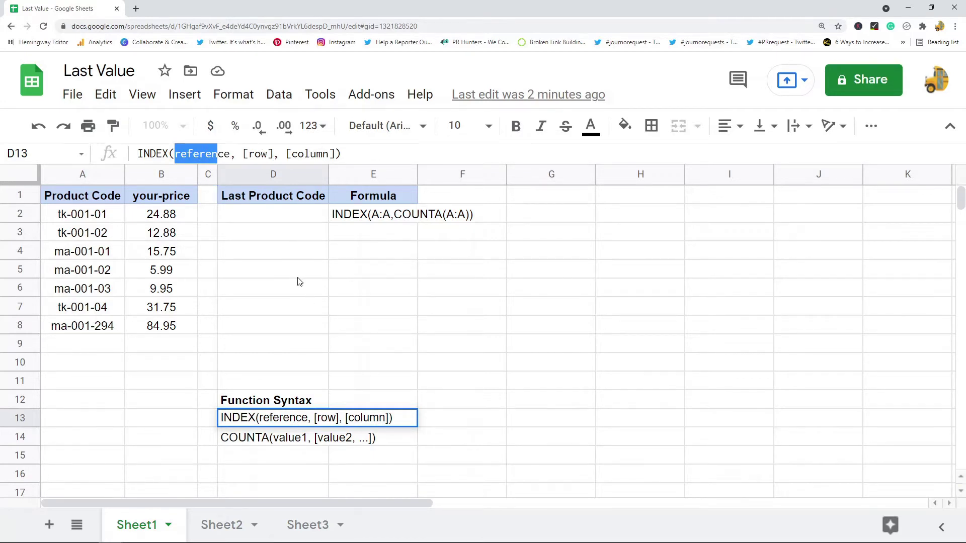
# Step: Enter =INDEX(A2:A8,1) in D6 so it returns tk-001-01
pyautogui.click(304, 294)
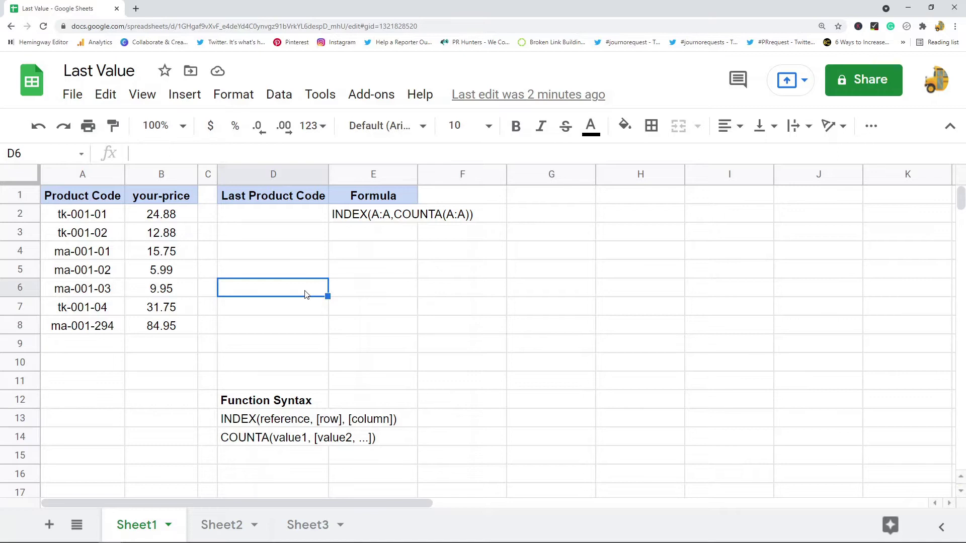
pyautogui.write('=INDEX(')
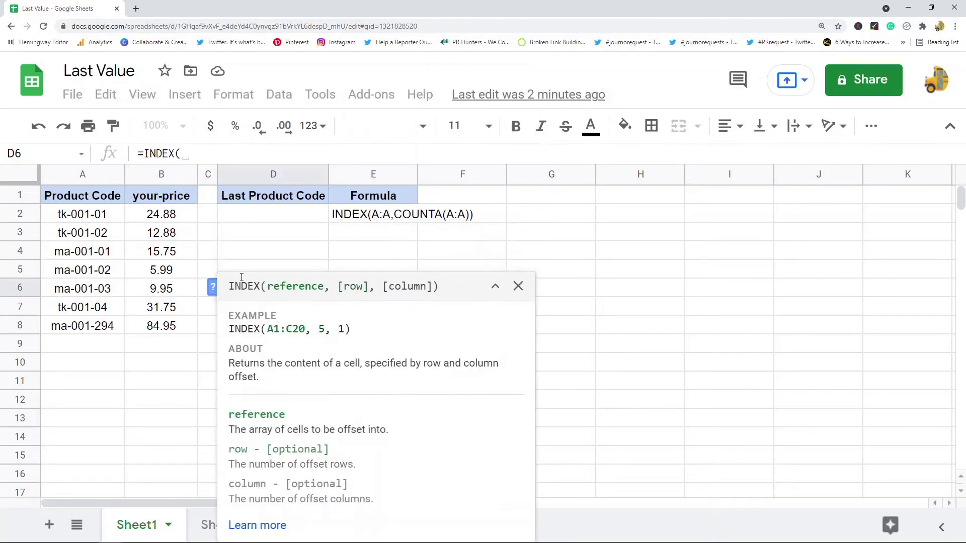
pyautogui.moveTo(108, 222); pyautogui.dragTo(100, 336)
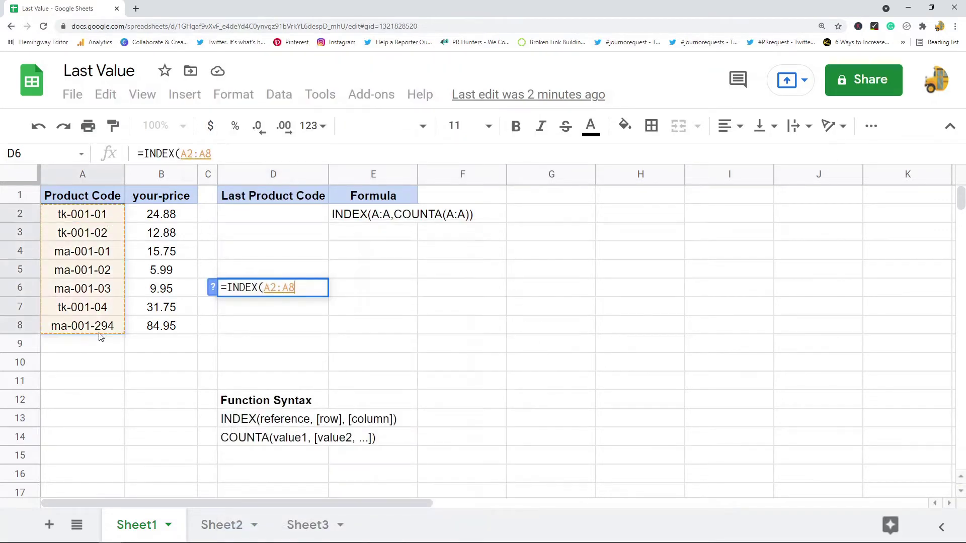
pyautogui.click(235, 154)
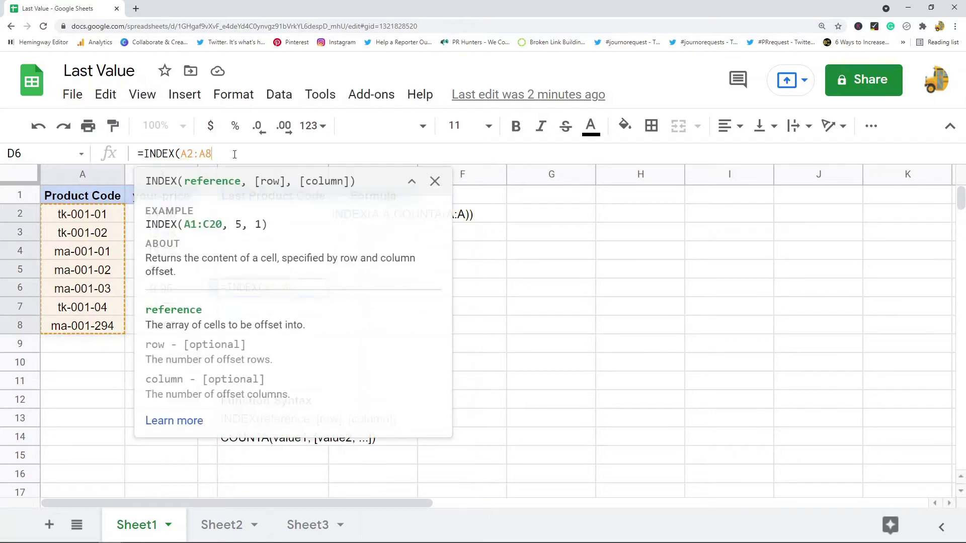
pyautogui.write(',')
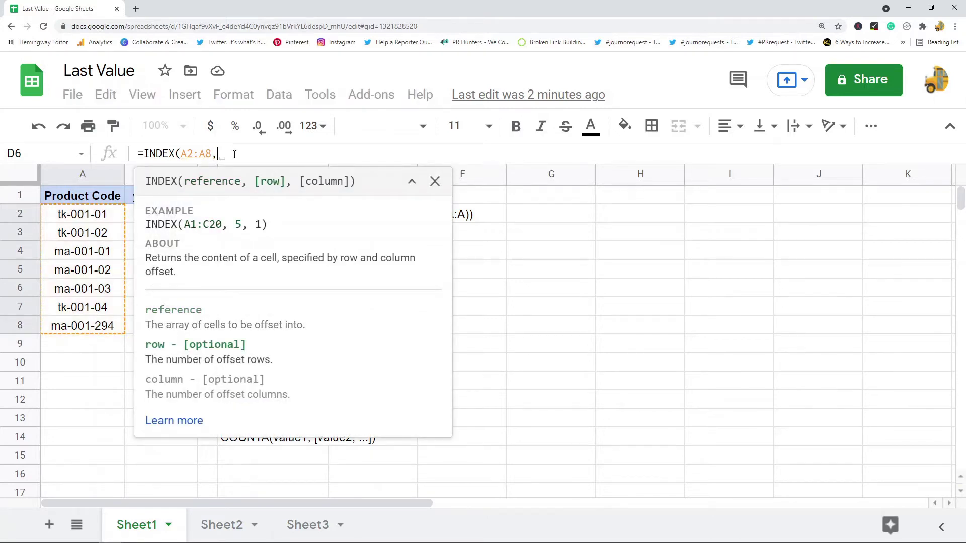
pyautogui.write('1')
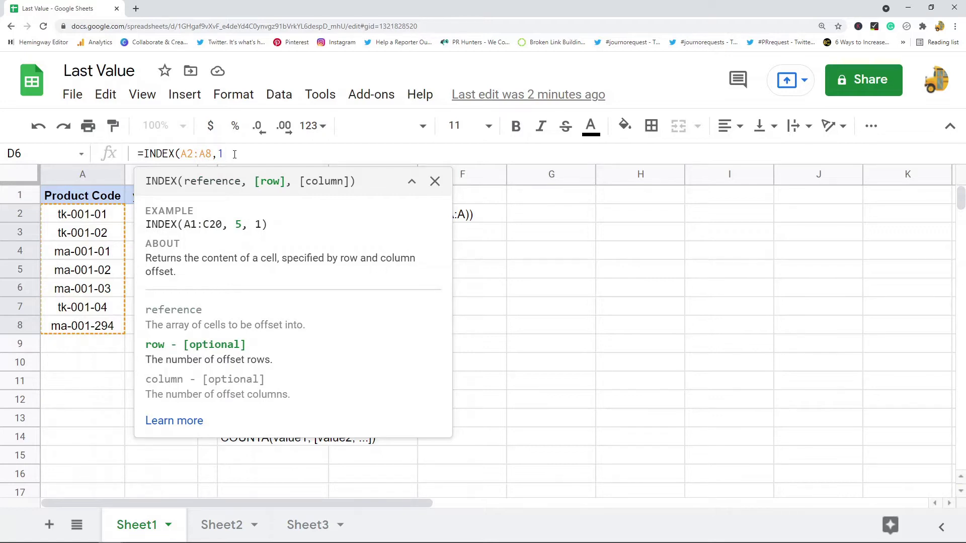
pyautogui.write(')')
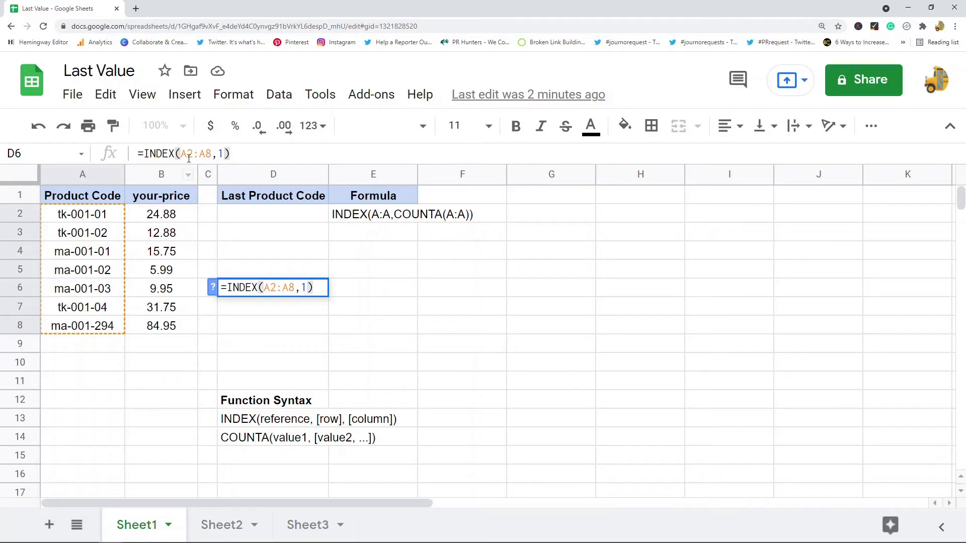
pyautogui.press('Return')
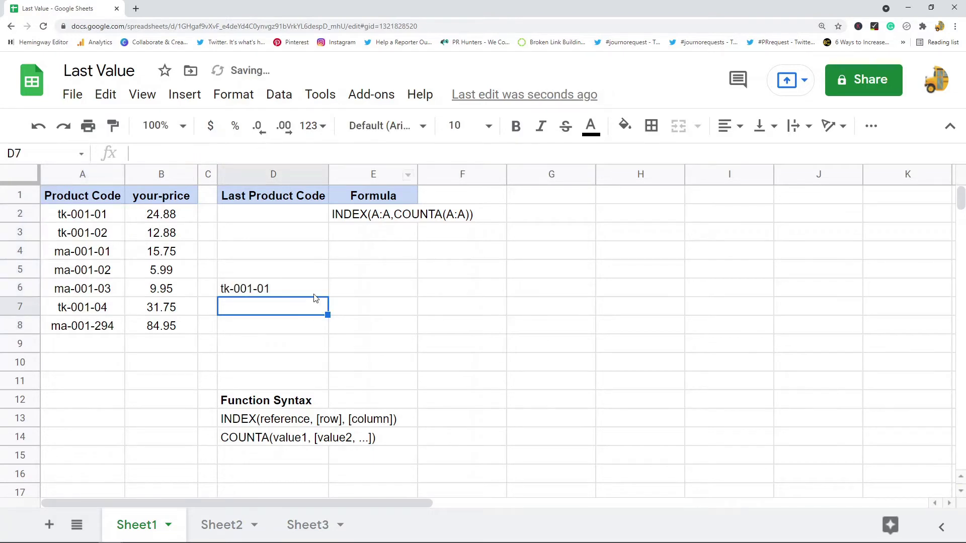
# Step: Change D6's row argument to 2 so it returns tk-001-02, matching A3
pyautogui.click(96, 216)
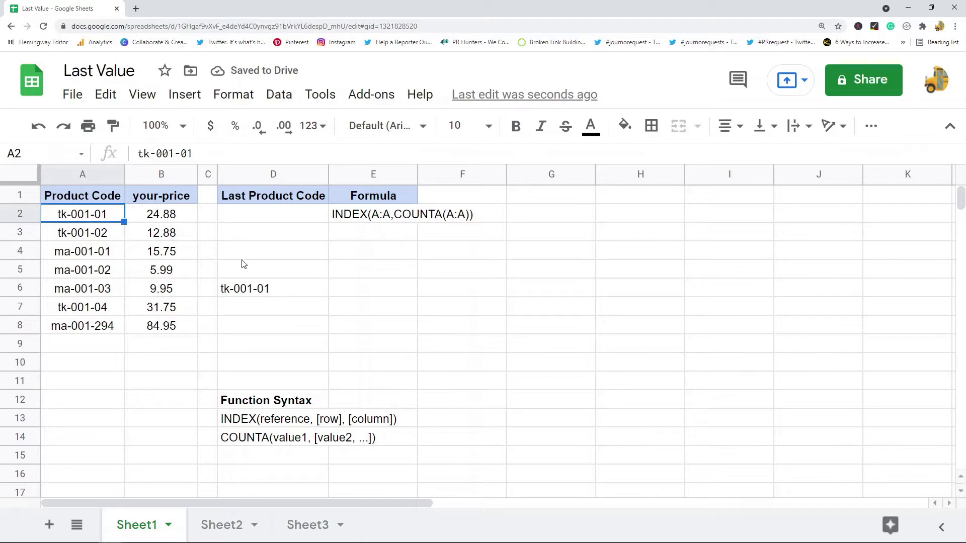
pyautogui.click(264, 290)
pyautogui.doubleClick(221, 154)
pyautogui.write('2')
pyautogui.press('Return')
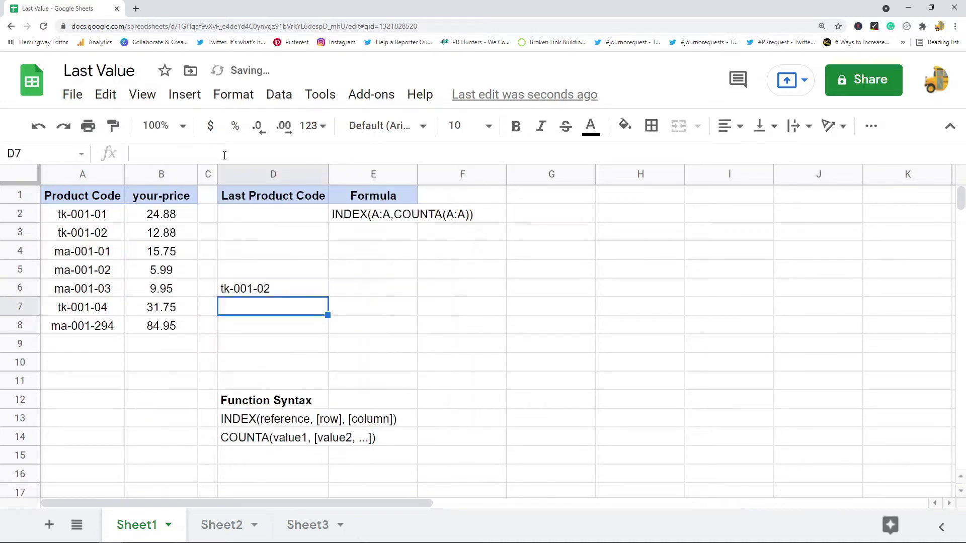
# Step: Change the row argument to 3 so D6 returns ma-001-01, matching A4
pyautogui.click(92, 239)
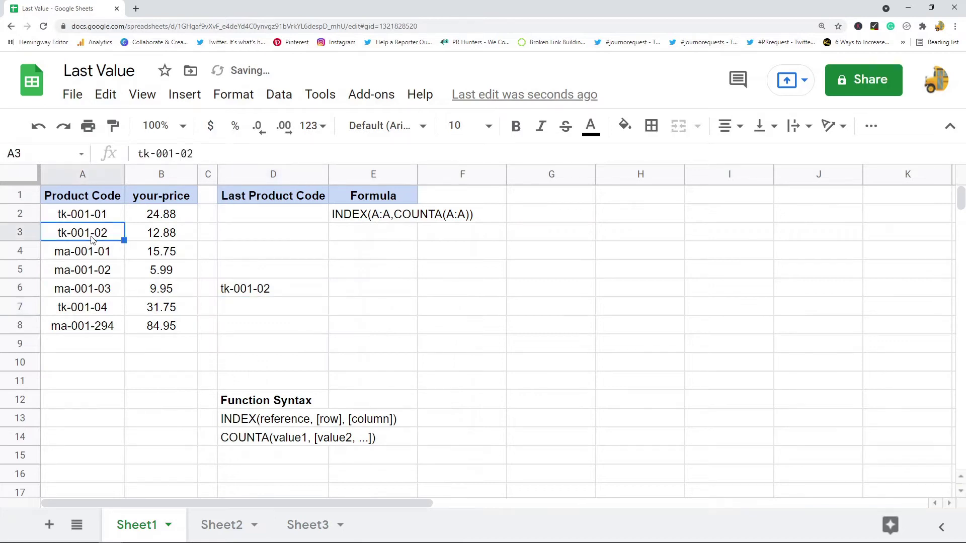
pyautogui.click(251, 291)
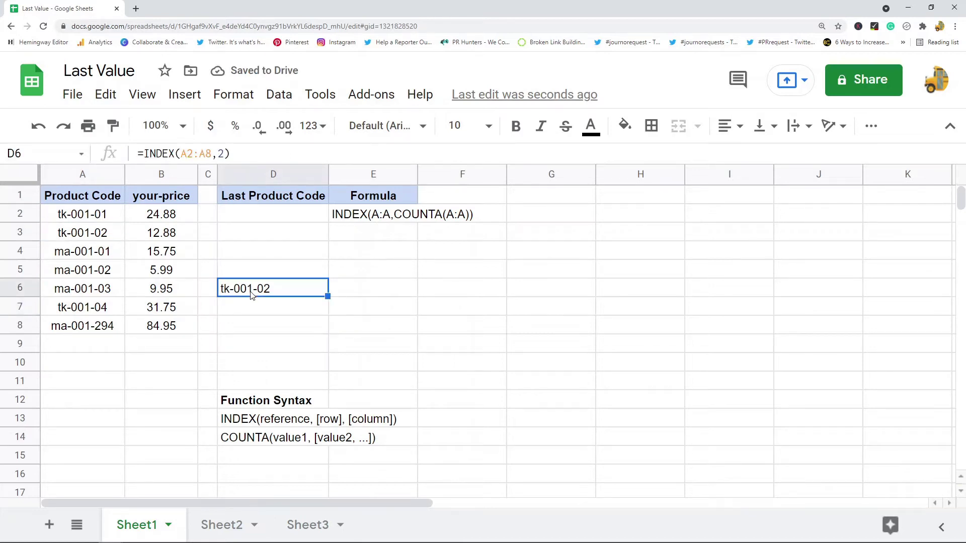
pyautogui.doubleClick(220, 155)
pyautogui.write('3')
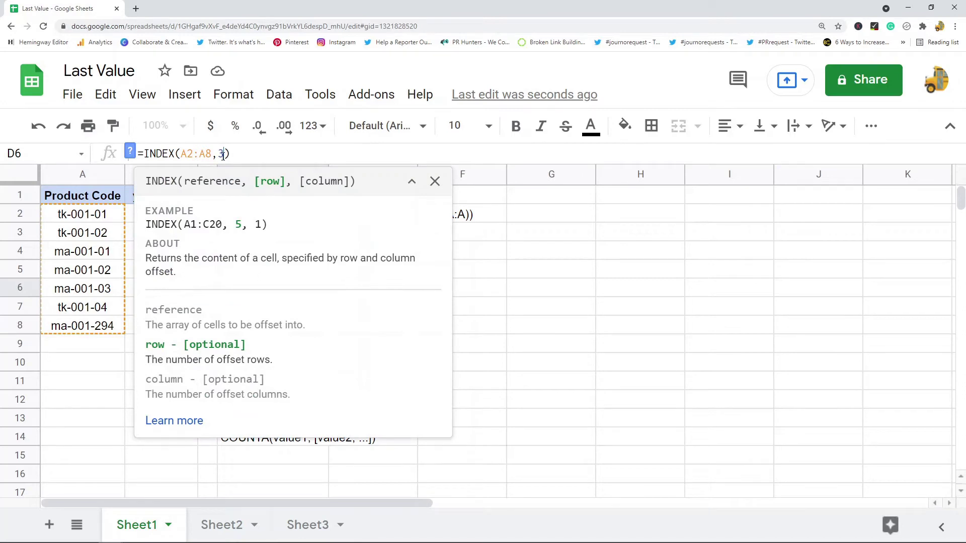
pyautogui.press('Return')
# Step: Check D6's A2:A8 range, leave it unchanged, then delete the formula from D6
pyautogui.click(81, 251)
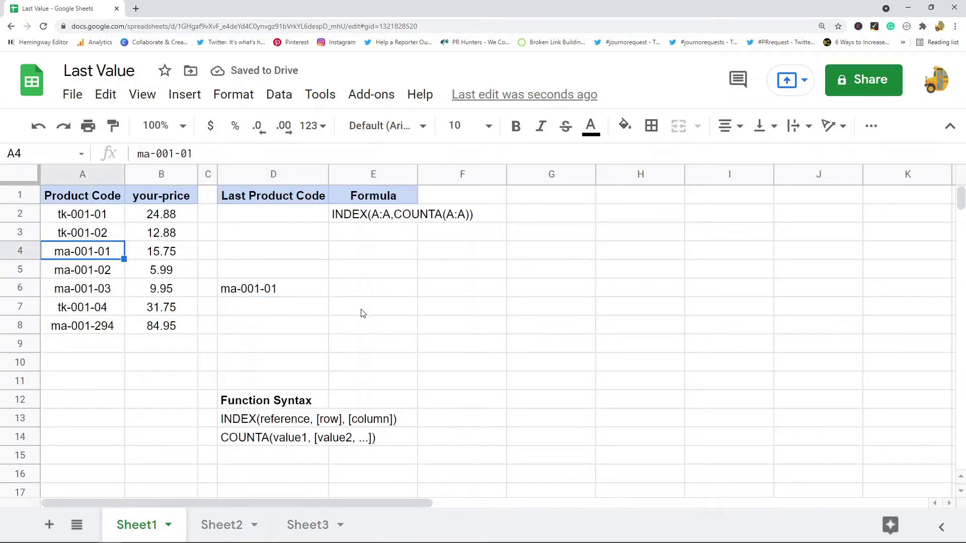
pyautogui.click(260, 295)
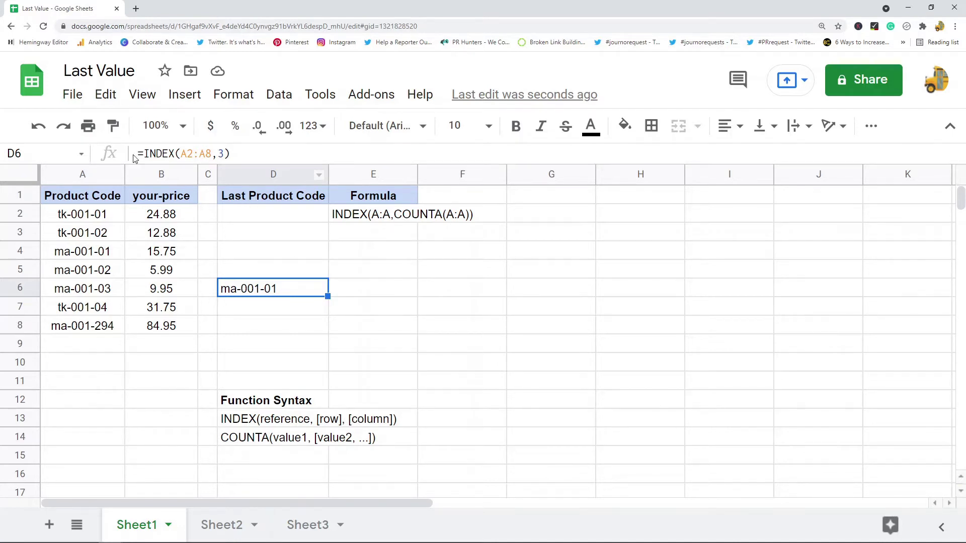
pyautogui.doubleClick(212, 153)
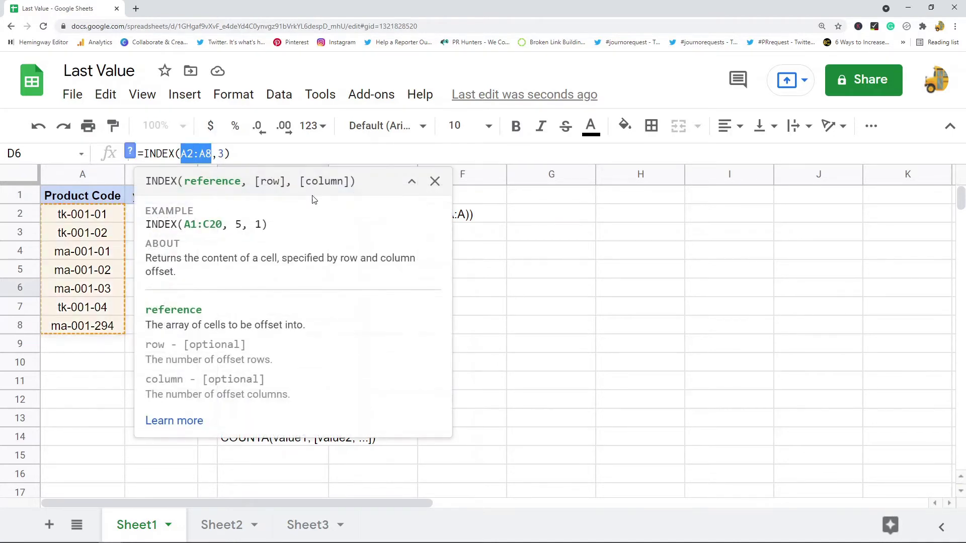
pyautogui.press('Escape')
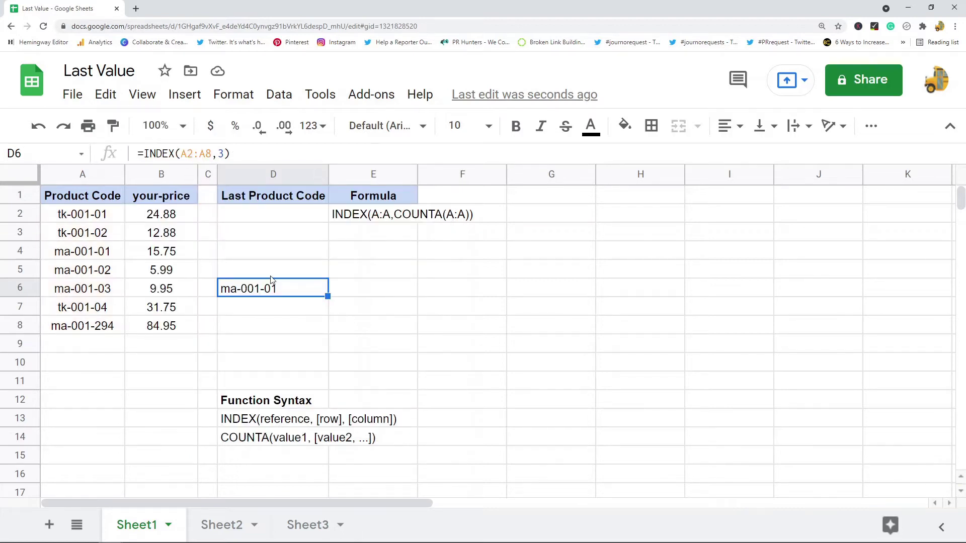
pyautogui.press('Delete')
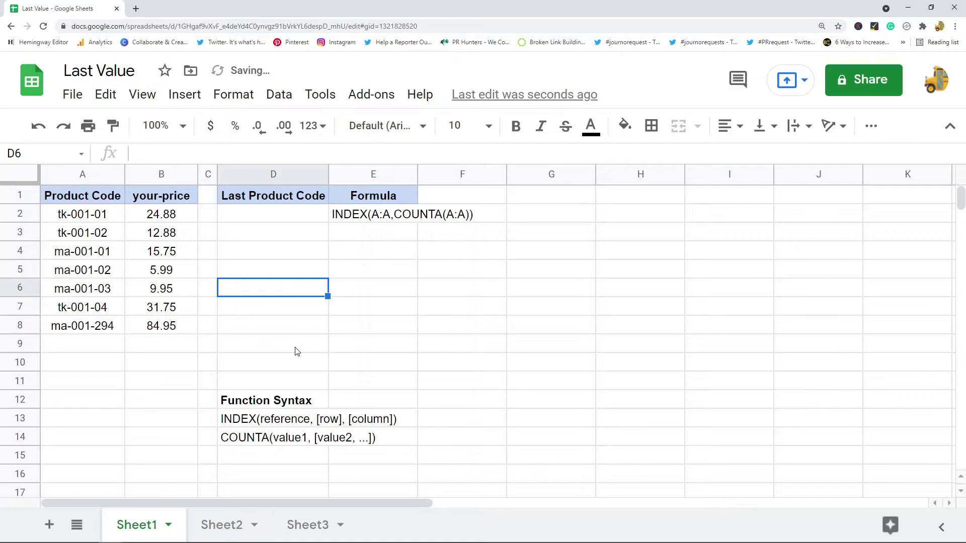
pyautogui.click(260, 443)
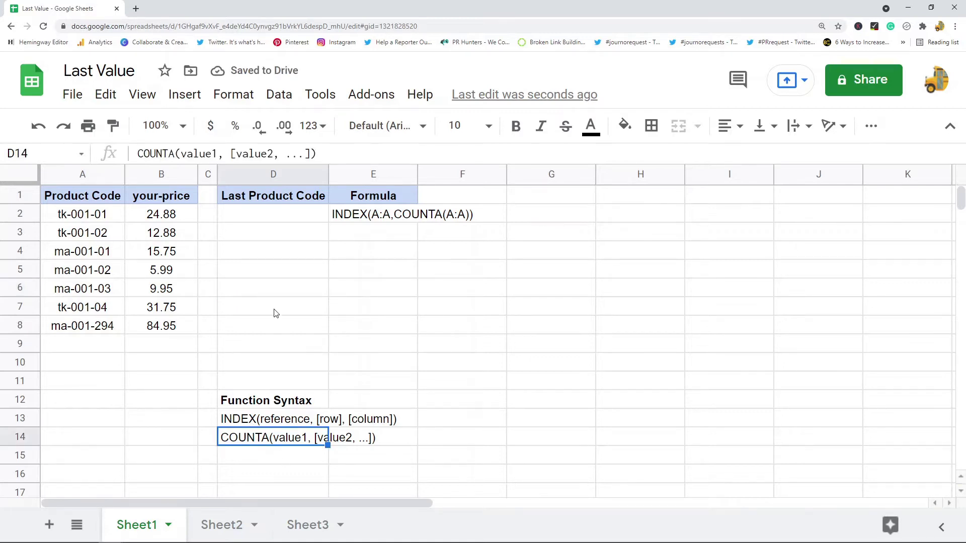
pyautogui.click(276, 313)
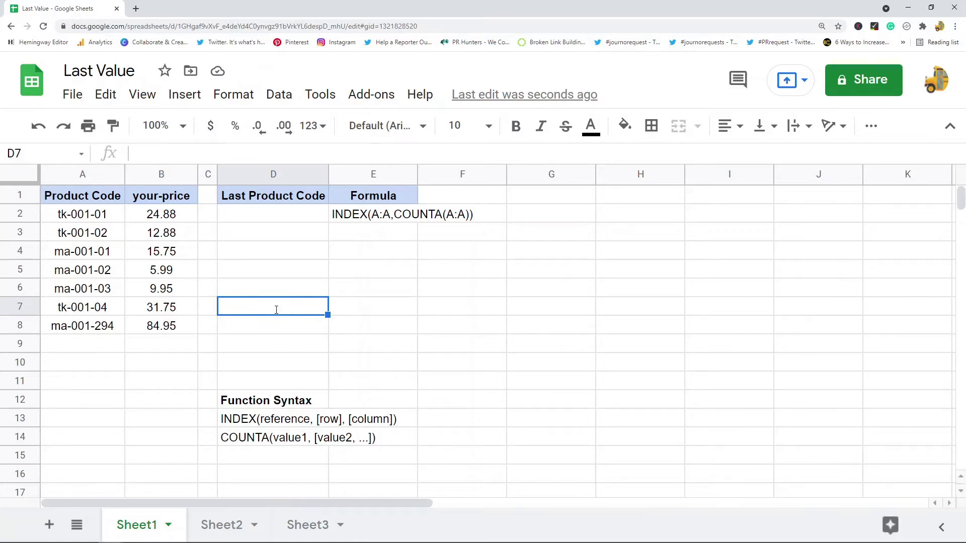
pyautogui.write('=')
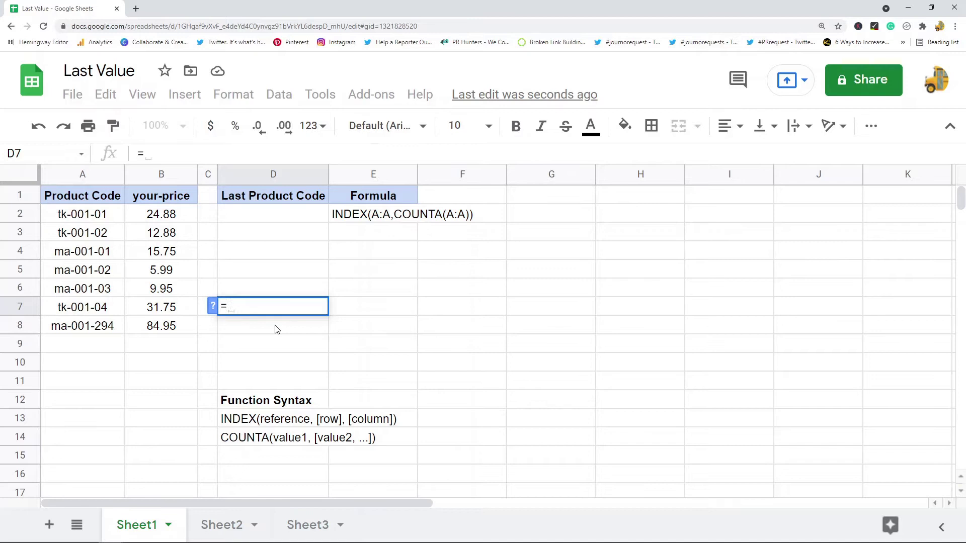
pyautogui.write('counta')
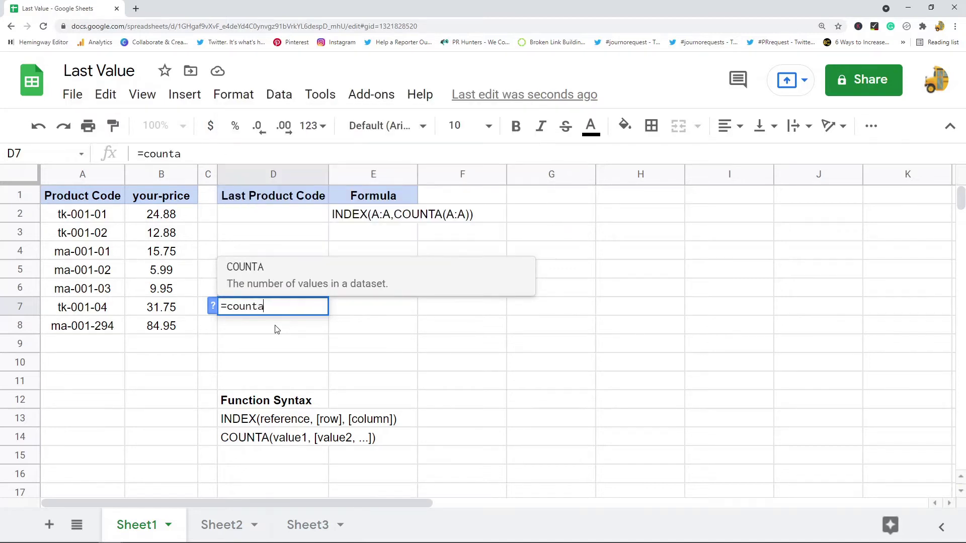
pyautogui.press('Tab')
pyautogui.click(104, 217)
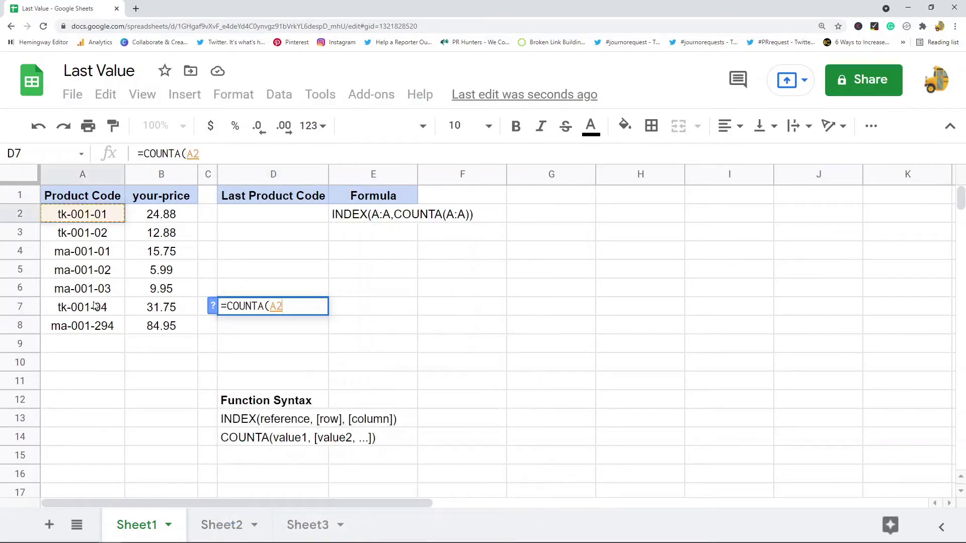
pyautogui.keyDown('shift'); pyautogui.click(95, 326); pyautogui.keyUp('shift')
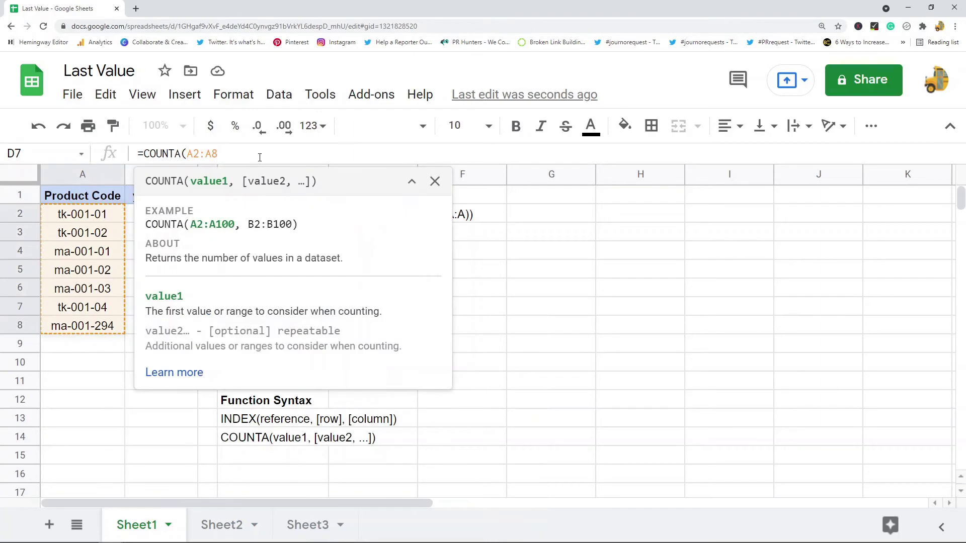
pyautogui.write(')')
pyautogui.press('Return')
pyautogui.click(302, 314)
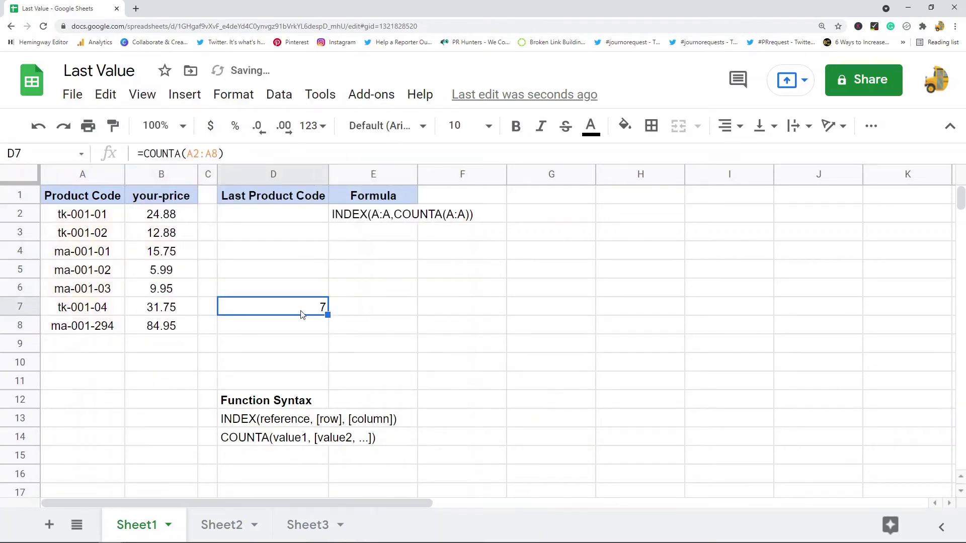
pyautogui.click(110, 311)
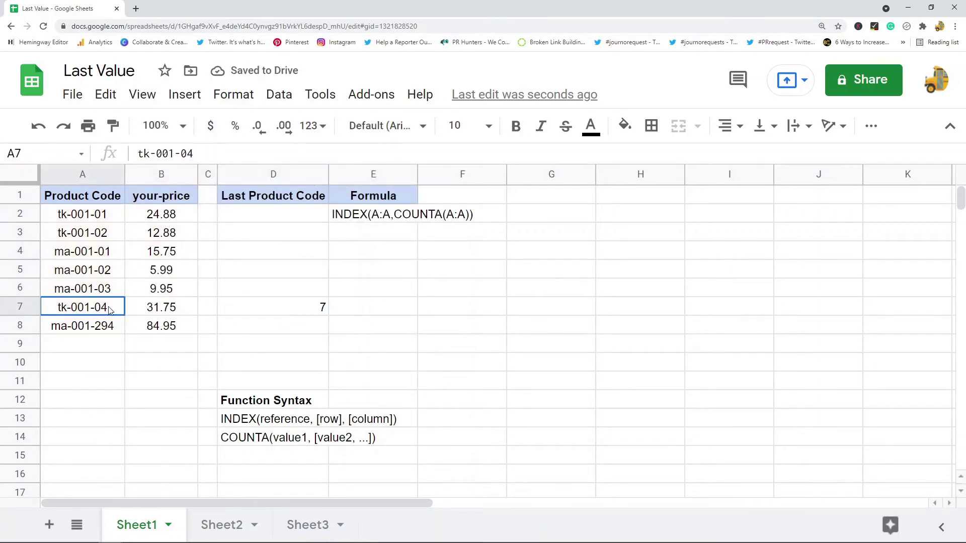
pyautogui.press('Delete')
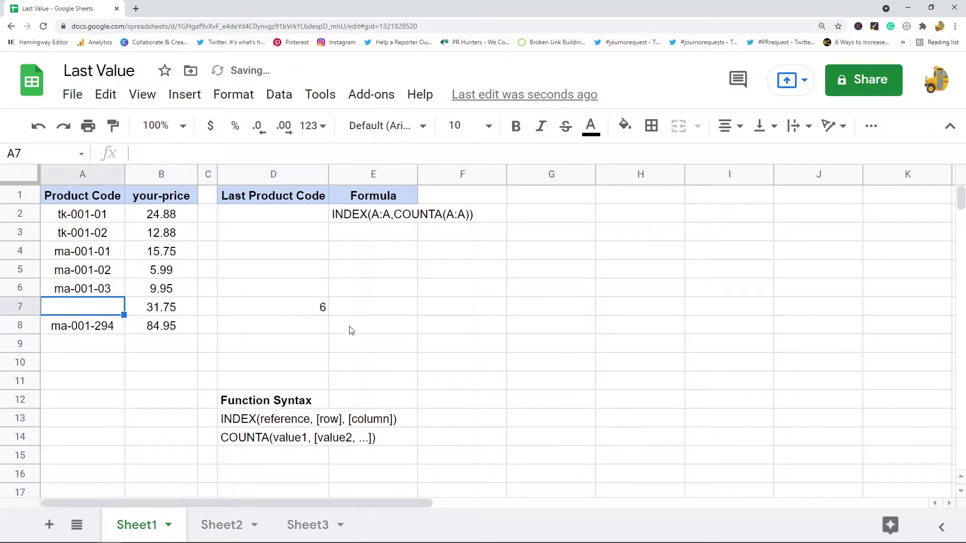
pyautogui.click(325, 310)
pyautogui.hotkey('ctrl', 'z')
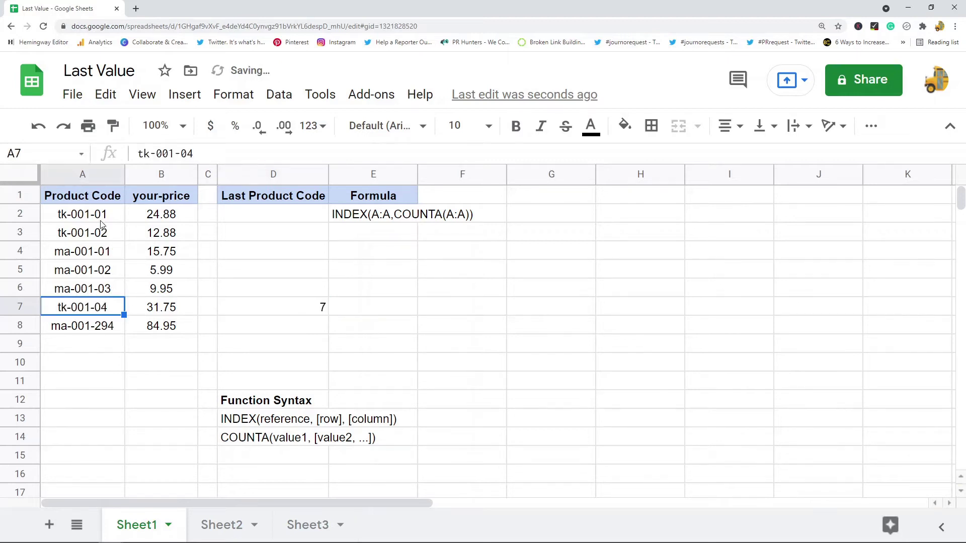
pyautogui.moveTo(102, 216); pyautogui.dragTo(101, 328)
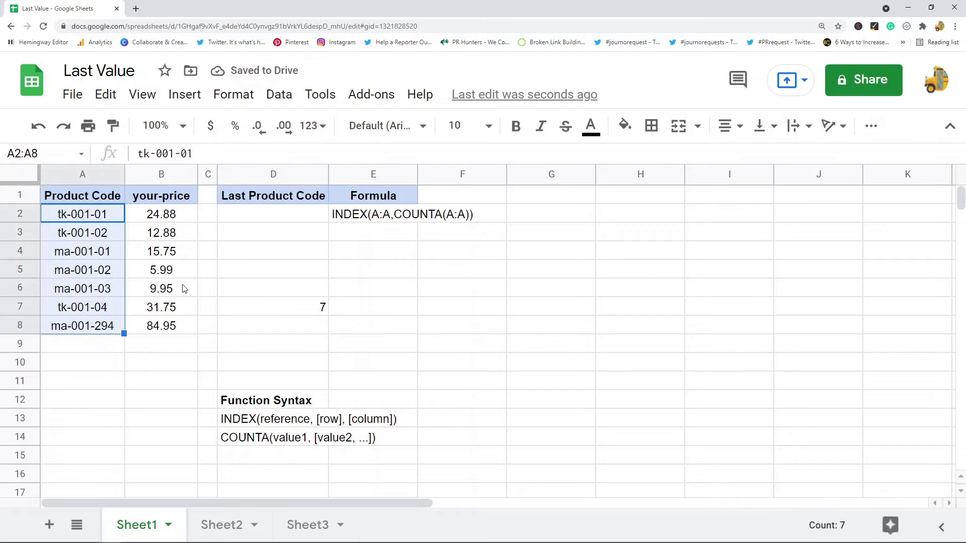
pyautogui.click(312, 308)
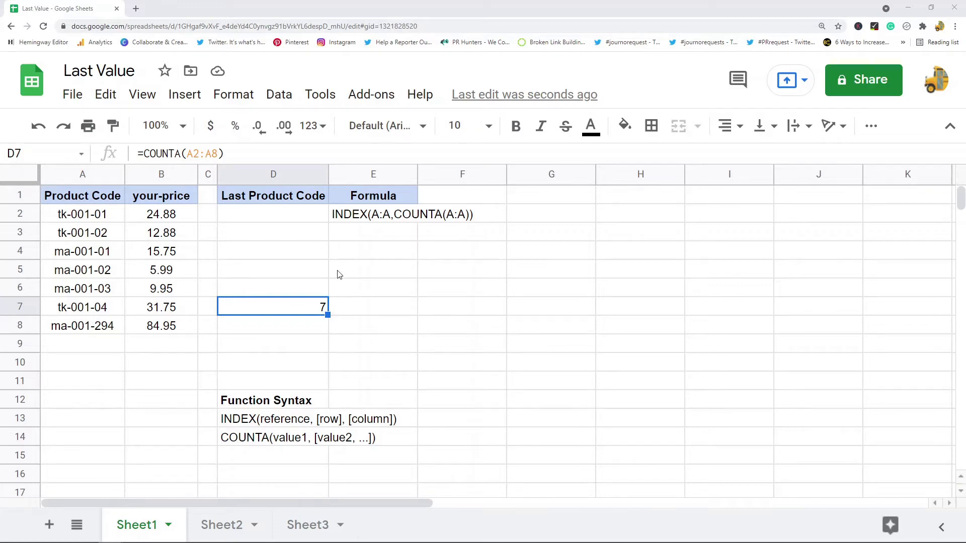
pyautogui.click(317, 323)
pyautogui.click(310, 313)
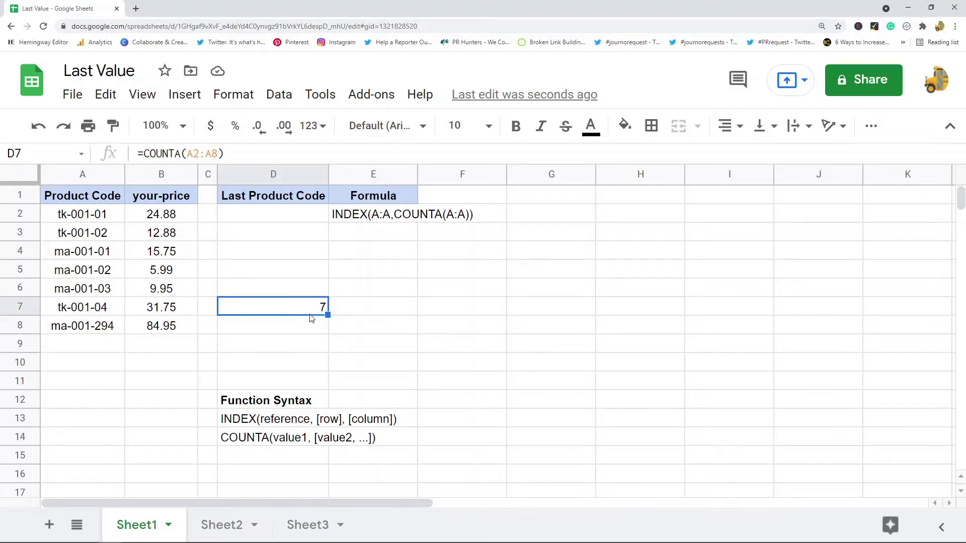
pyautogui.press('Delete')
pyautogui.click(289, 223)
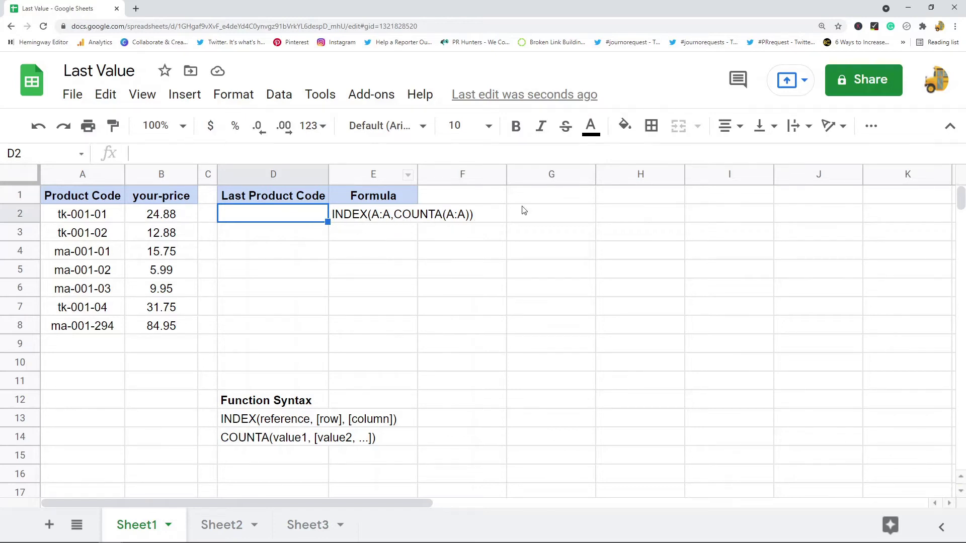
# Step: Start D2's formula as =INDEX(A:A, using all of column A as the reference
pyautogui.doubleClick(293, 217)
pyautogui.write('=index(')
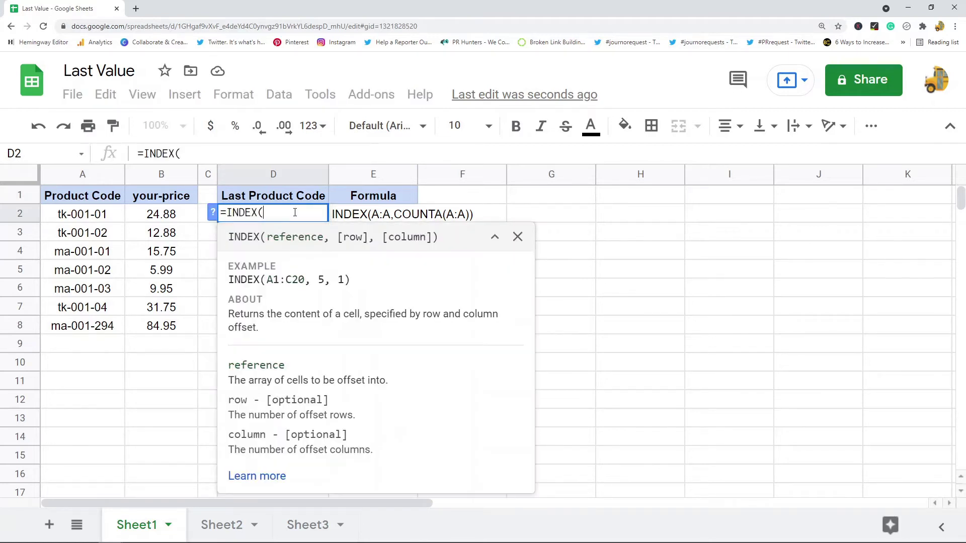
pyautogui.click(80, 175)
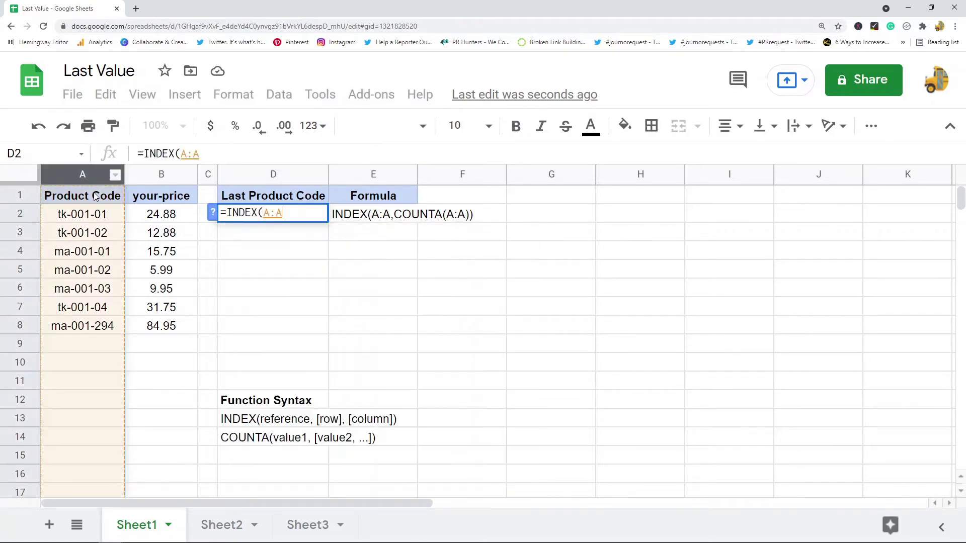
pyautogui.click(217, 152)
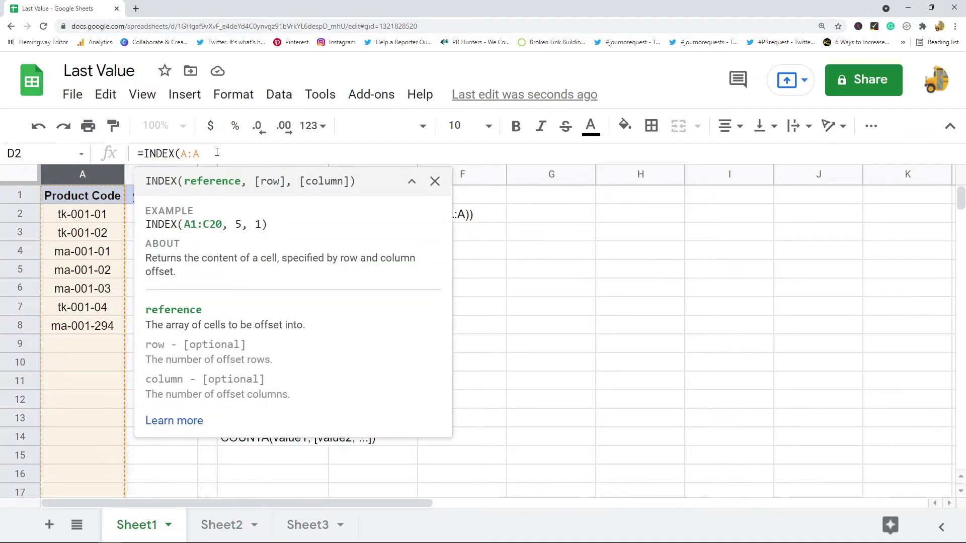
pyautogui.write(',')
# Step: Finish it with COUNTA(A:A) as the row number so D2 returns ma-001-294
pyautogui.write('count')
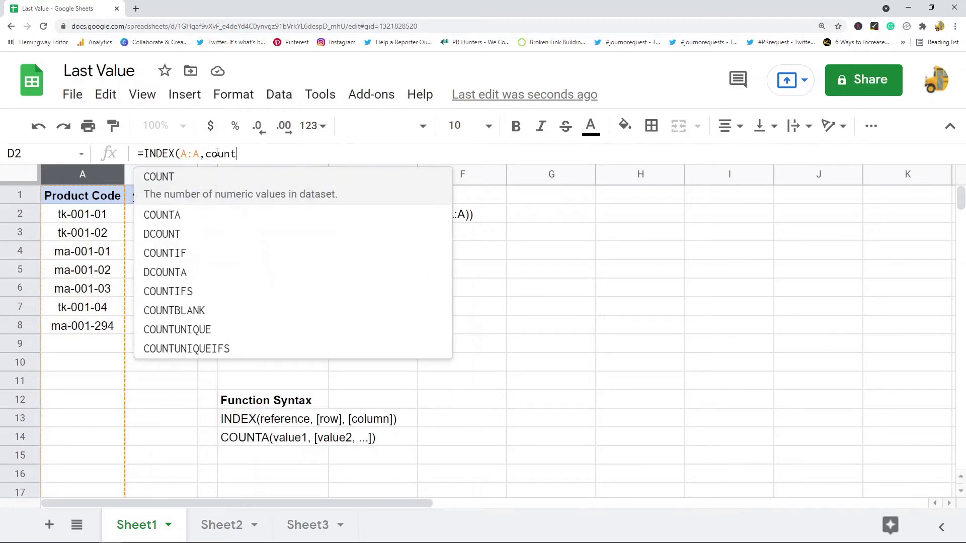
pyautogui.press('Tab')
pyautogui.press('BackSpace')
pyautogui.write('A(')
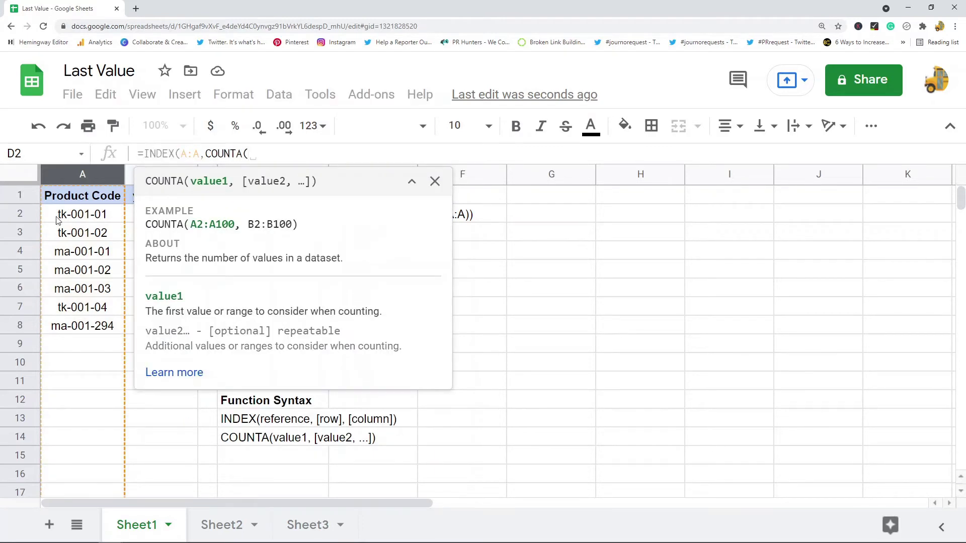
pyautogui.click(95, 175)
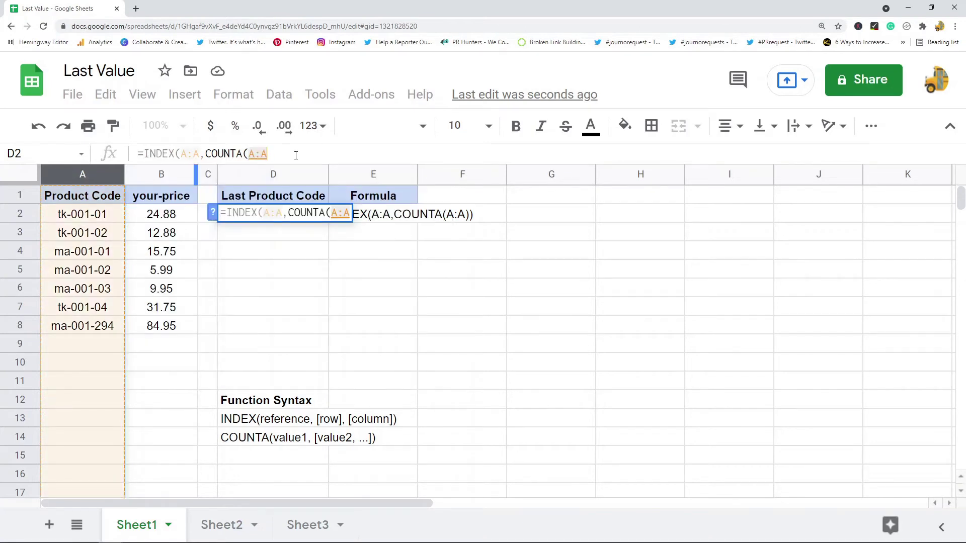
pyautogui.write(')')
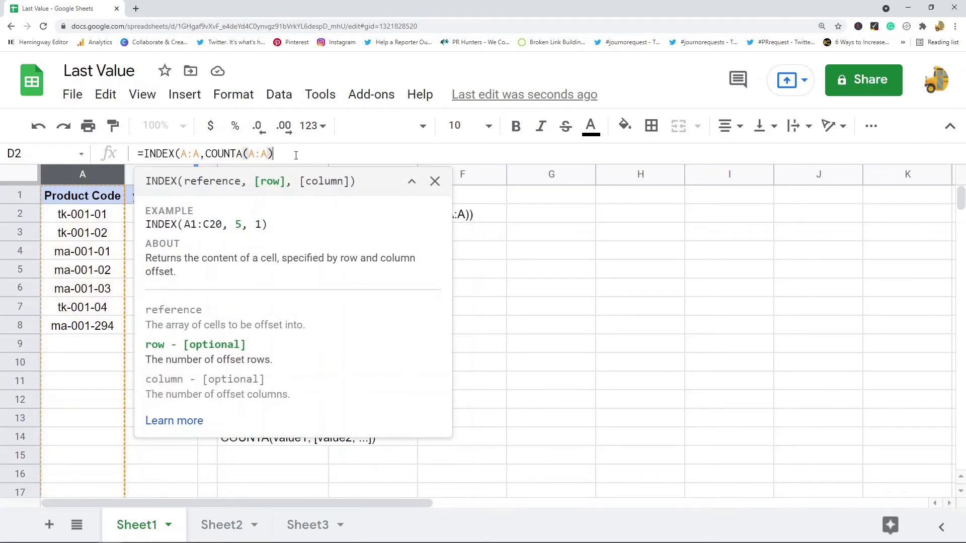
pyautogui.write(')')
pyautogui.press('Return')
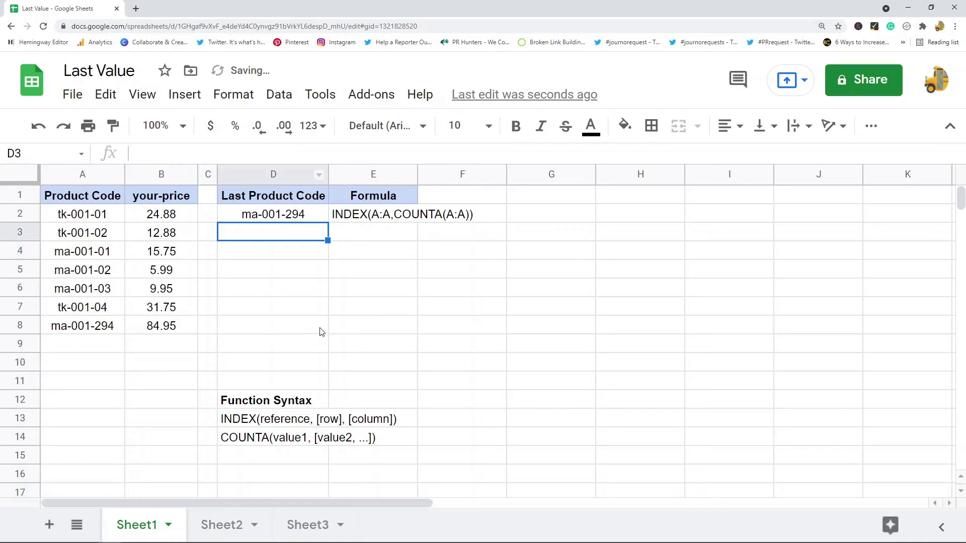
pyautogui.click(285, 216)
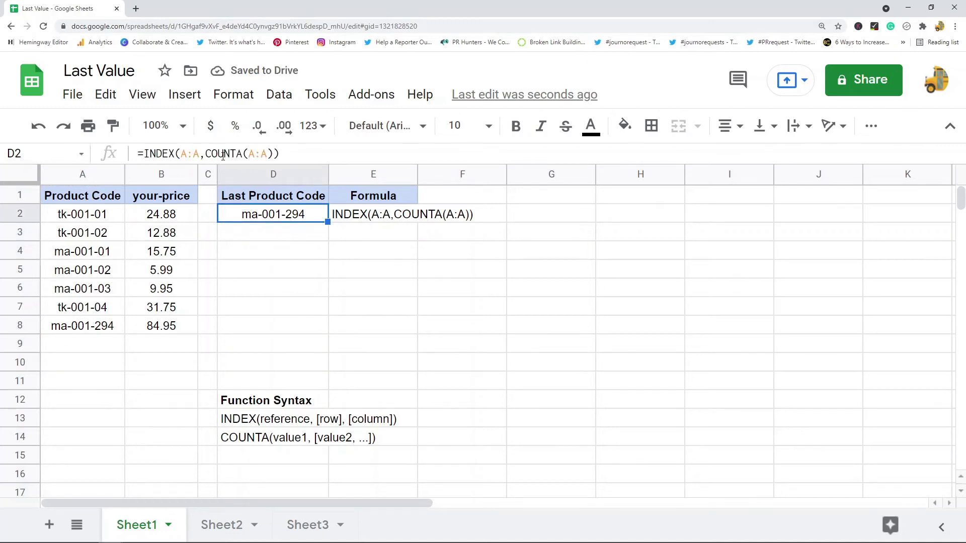
pyautogui.click(86, 332)
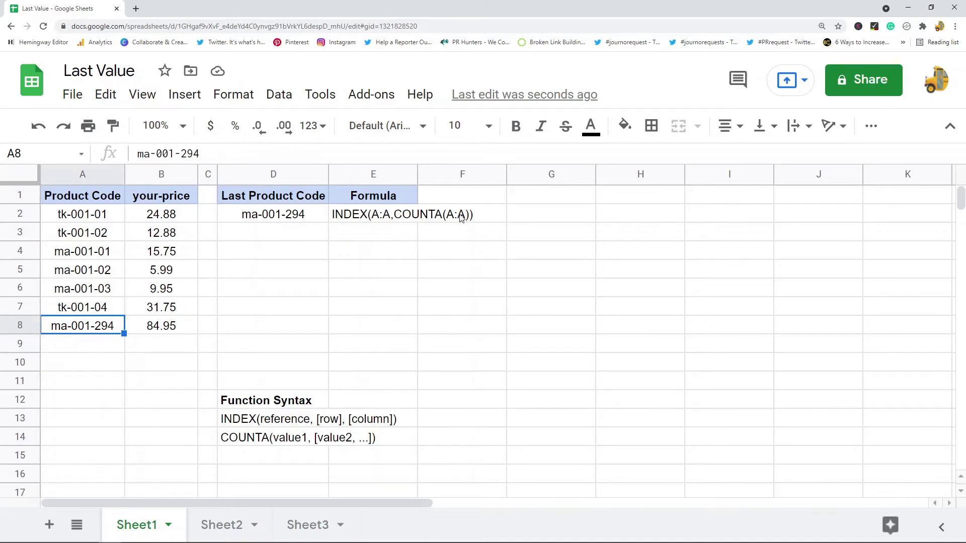
pyautogui.moveTo(82, 198); pyautogui.dragTo(93, 336)
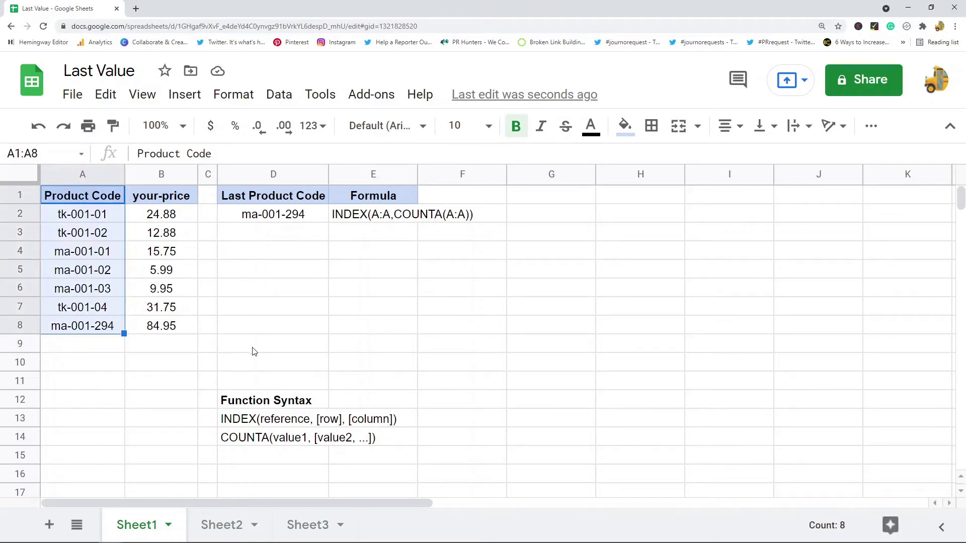
pyautogui.click(365, 224)
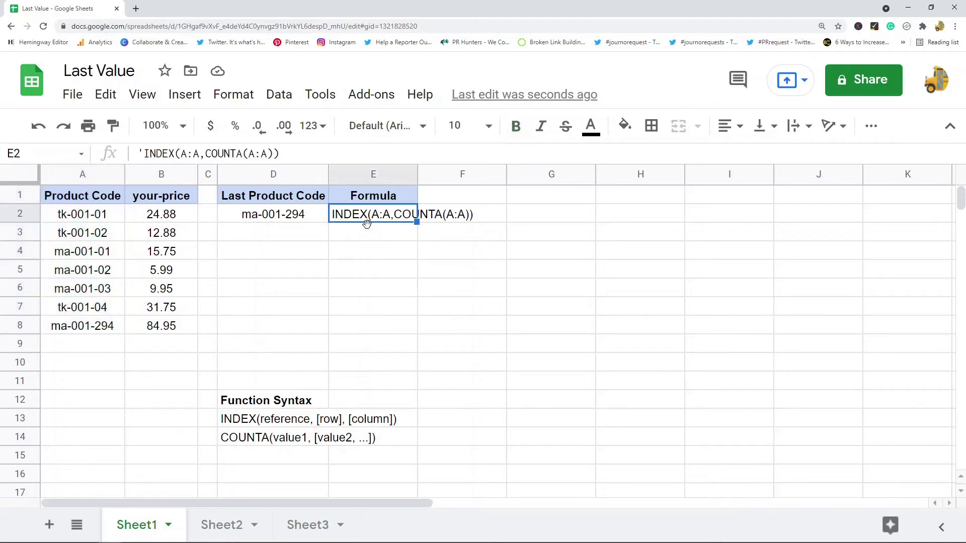
pyautogui.click(80, 174)
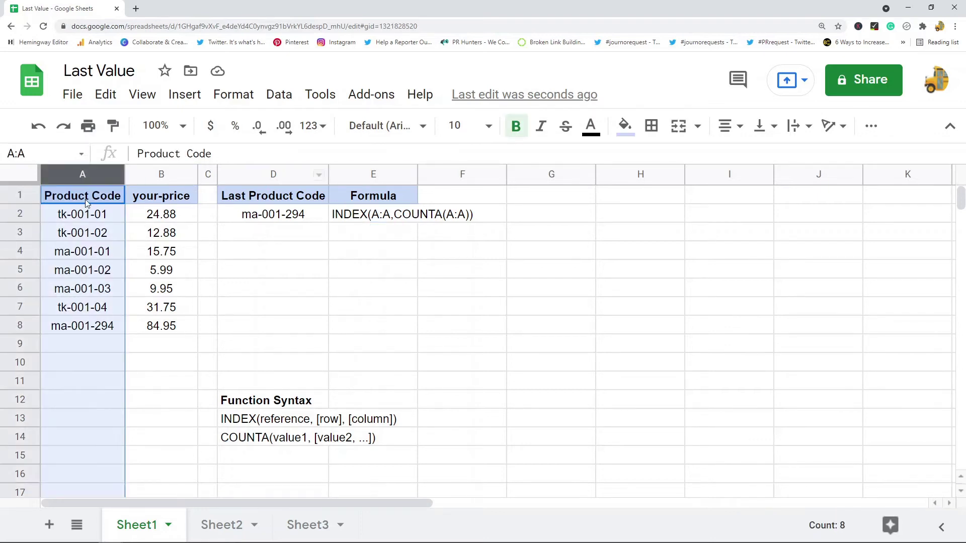
pyautogui.click(90, 331)
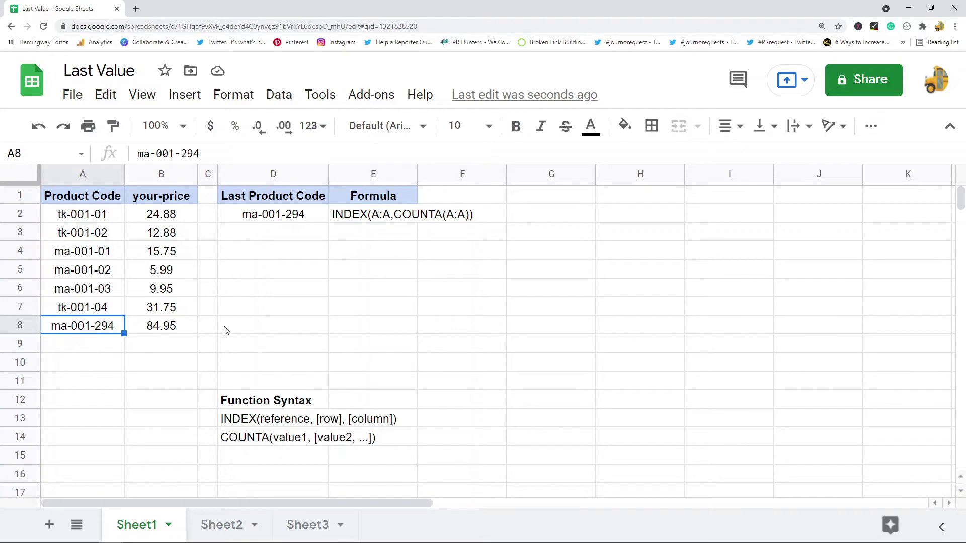
pyautogui.moveTo(266, 419); pyautogui.dragTo(321, 440)
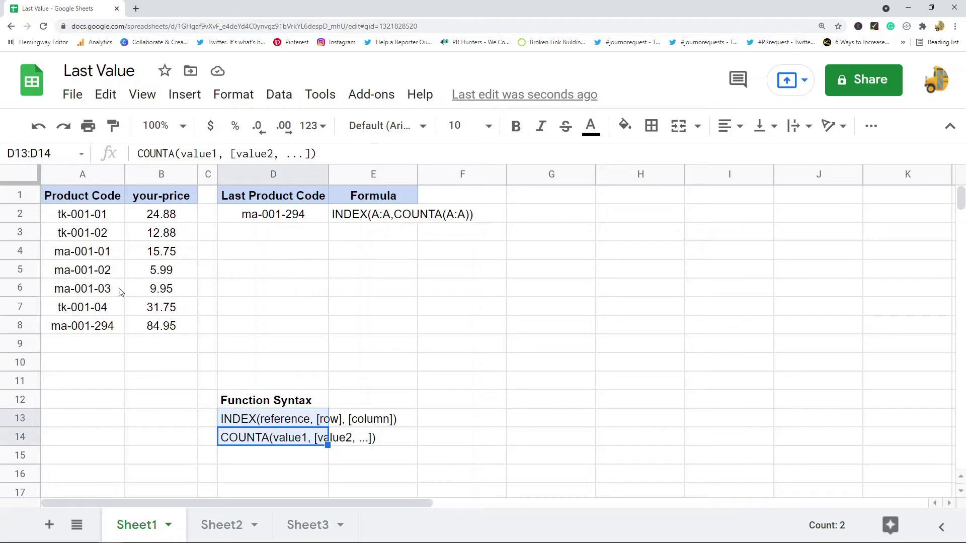
pyautogui.click(75, 312)
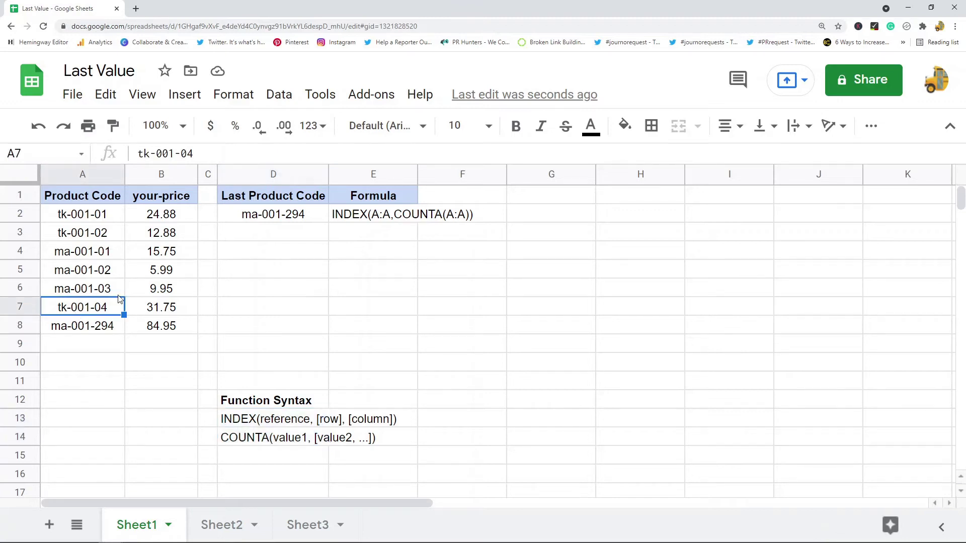
pyautogui.press('Delete')
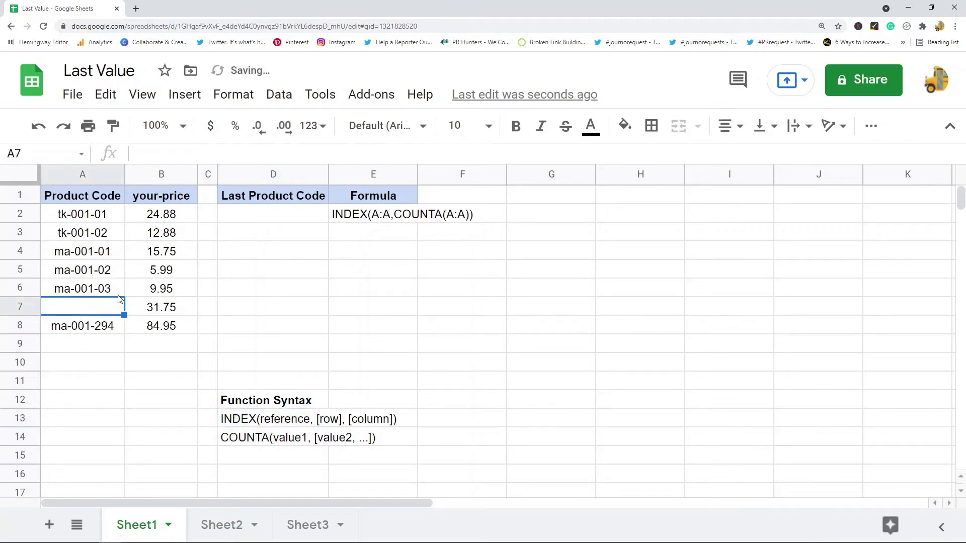
pyautogui.hotkey('ctrl', 'z')
pyautogui.click(104, 289)
pyautogui.press('Delete')
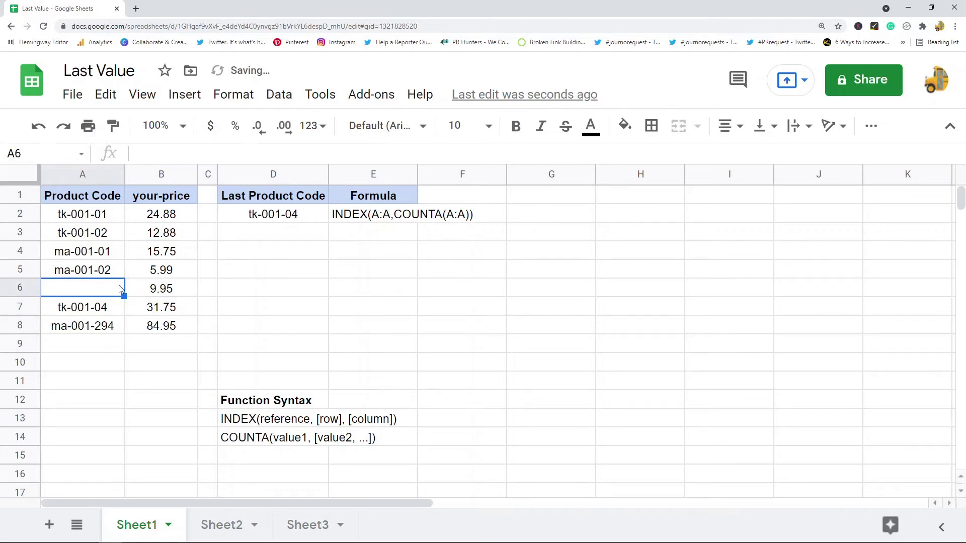
pyautogui.moveTo(95, 195); pyautogui.dragTo(101, 324)
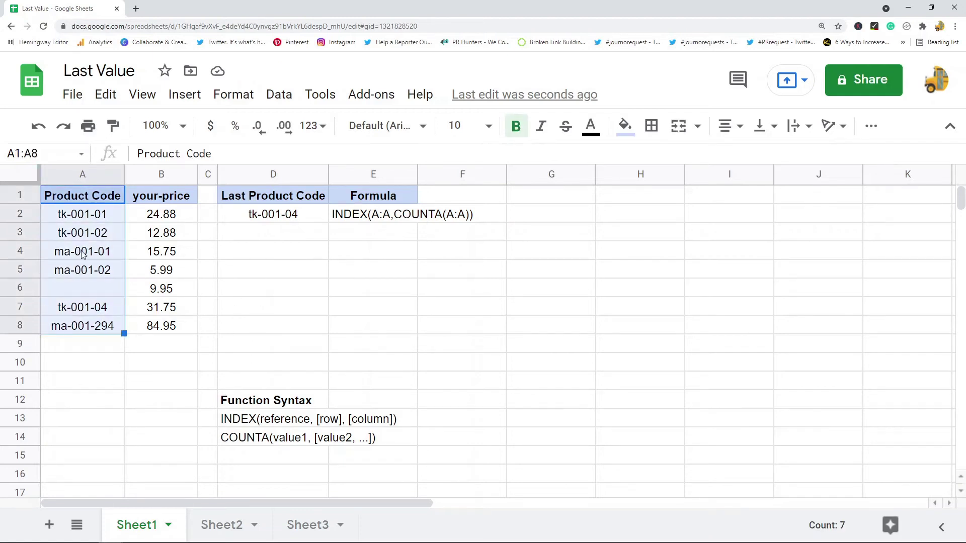
pyautogui.click(105, 306)
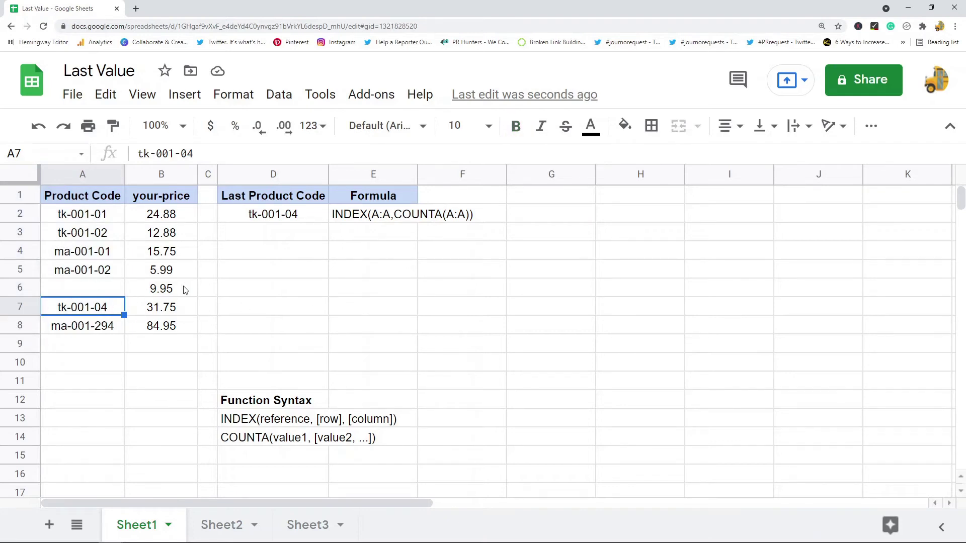
pyautogui.hotkey('ctrl', 'z')
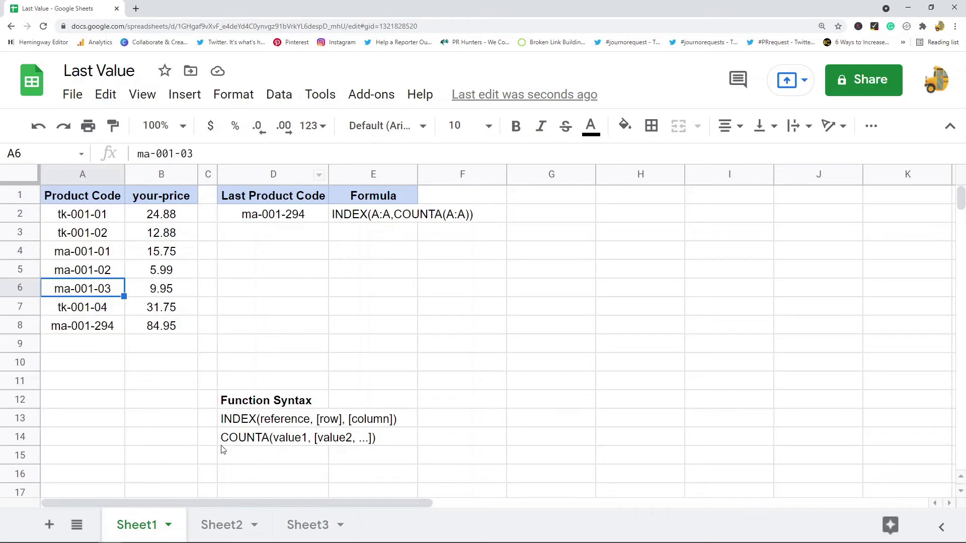
# Step: On Sheet2, review the FILTER syntax note in D13 and the blank cell A6
pyautogui.click(217, 523)
pyautogui.click(308, 457)
pyautogui.click(276, 424)
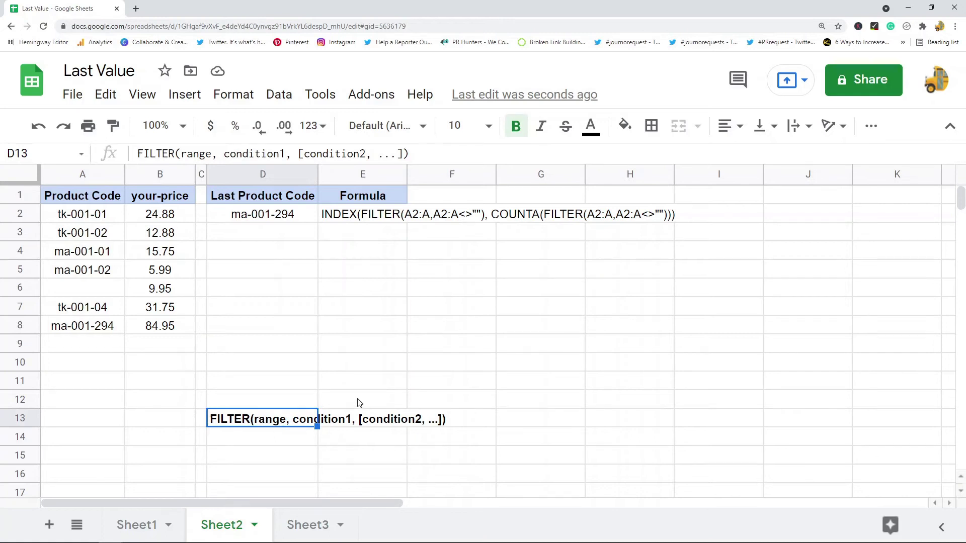
pyautogui.scroll(-1, 335, 350)
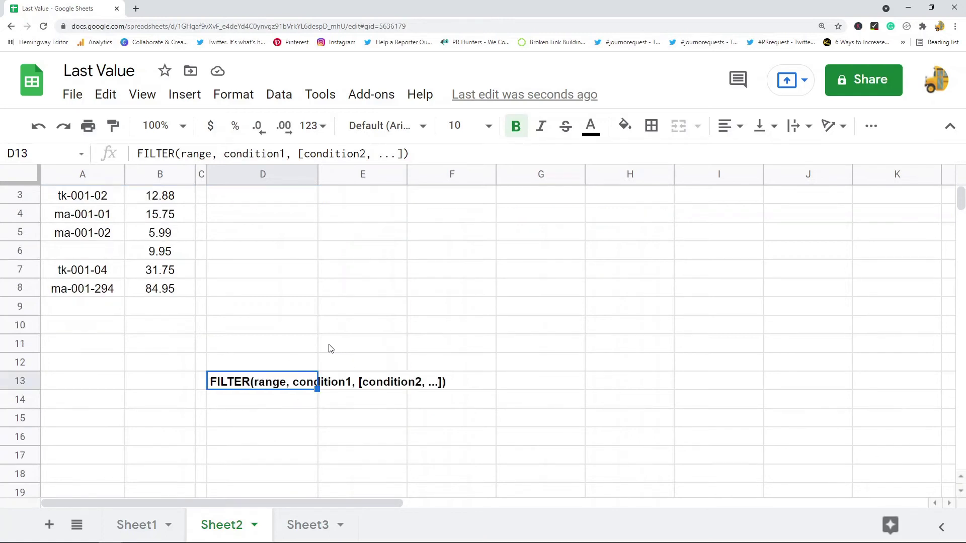
pyautogui.scroll(1, 317, 386)
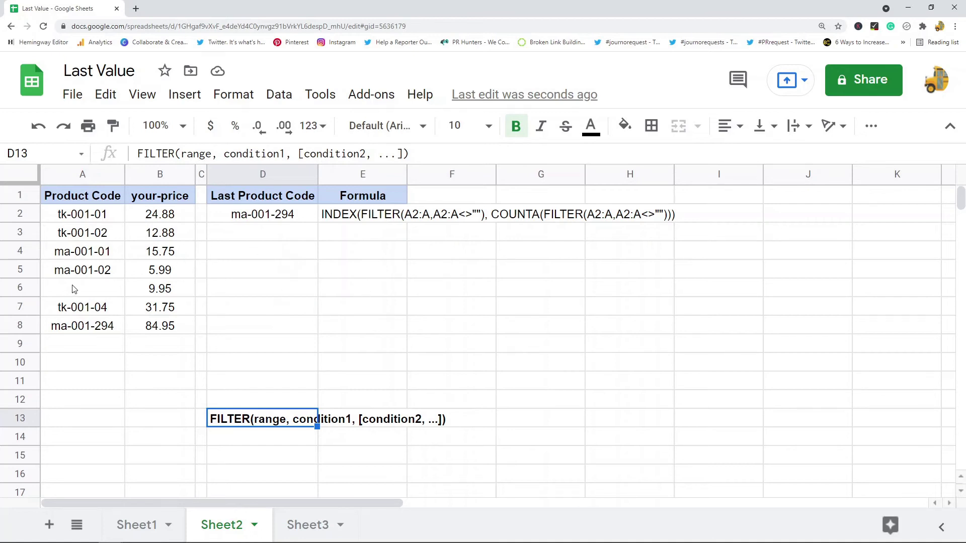
pyautogui.click(78, 297)
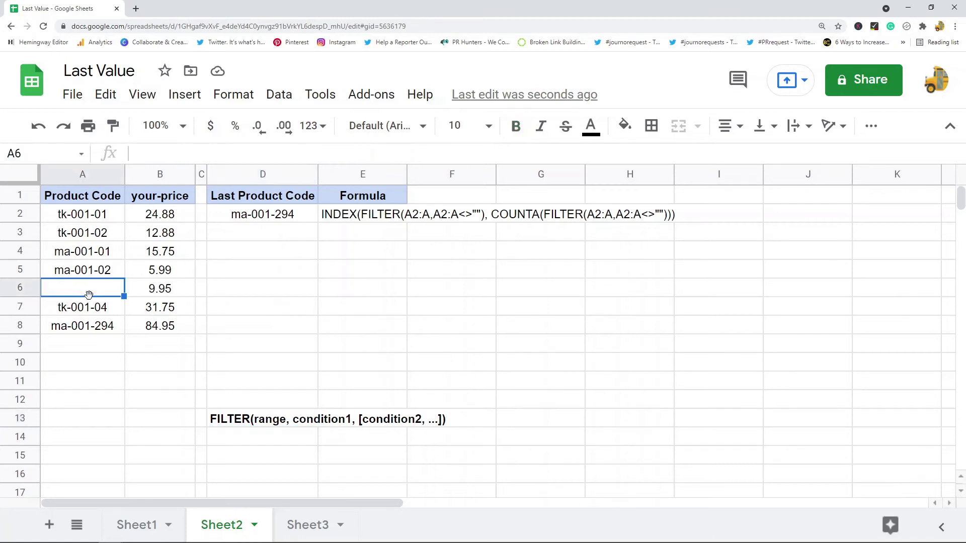
pyautogui.click(354, 257)
pyautogui.click(293, 218)
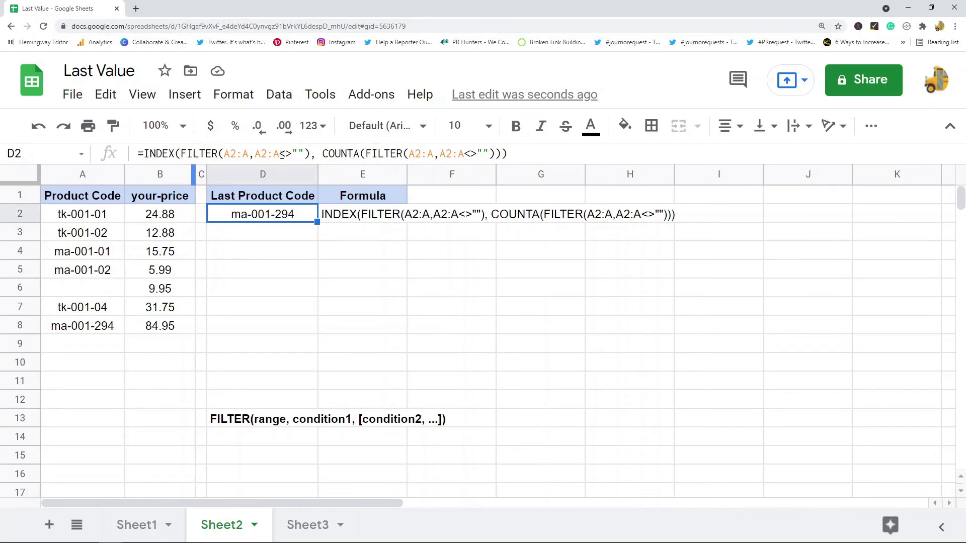
pyautogui.click(227, 152)
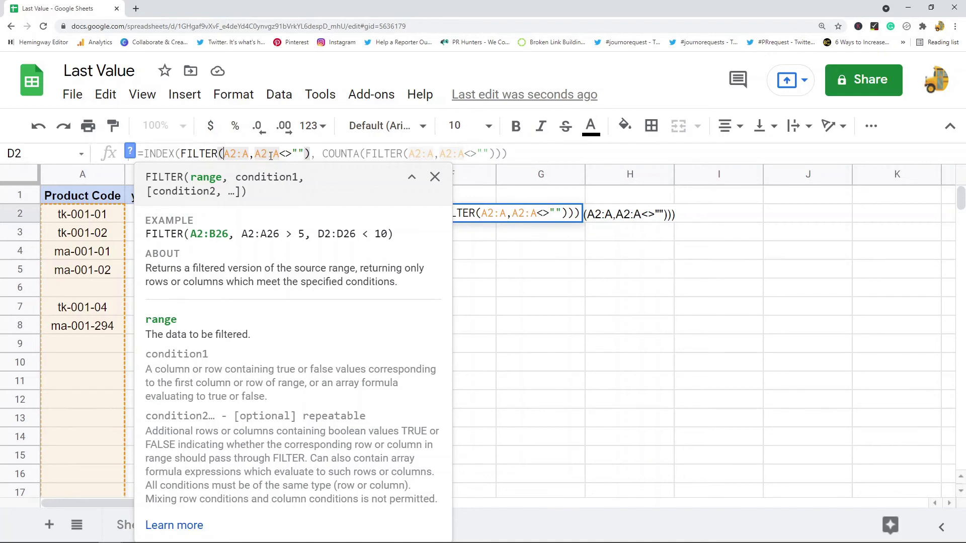
pyautogui.moveTo(281, 155); pyautogui.dragTo(293, 154)
pyautogui.moveTo(295, 153); pyautogui.dragTo(304, 153)
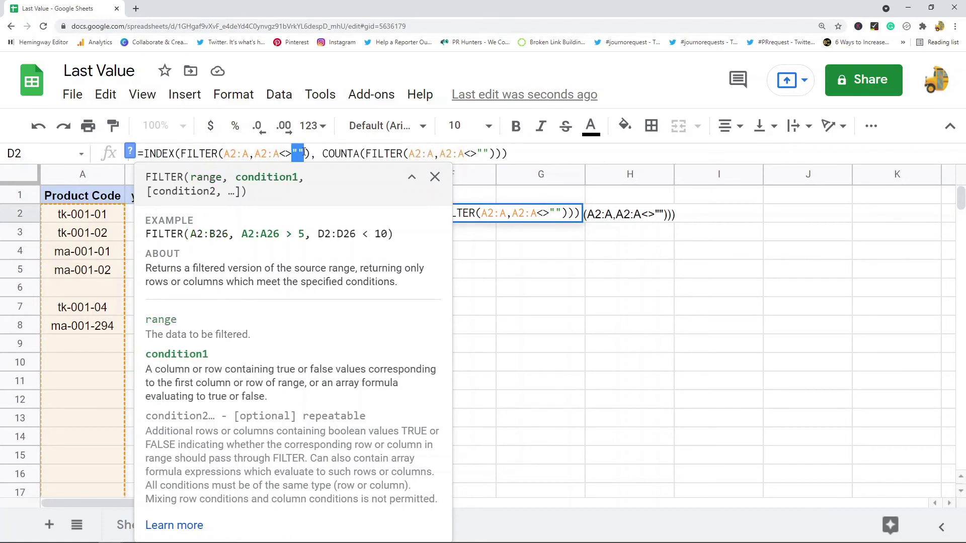
pyautogui.click(410, 153)
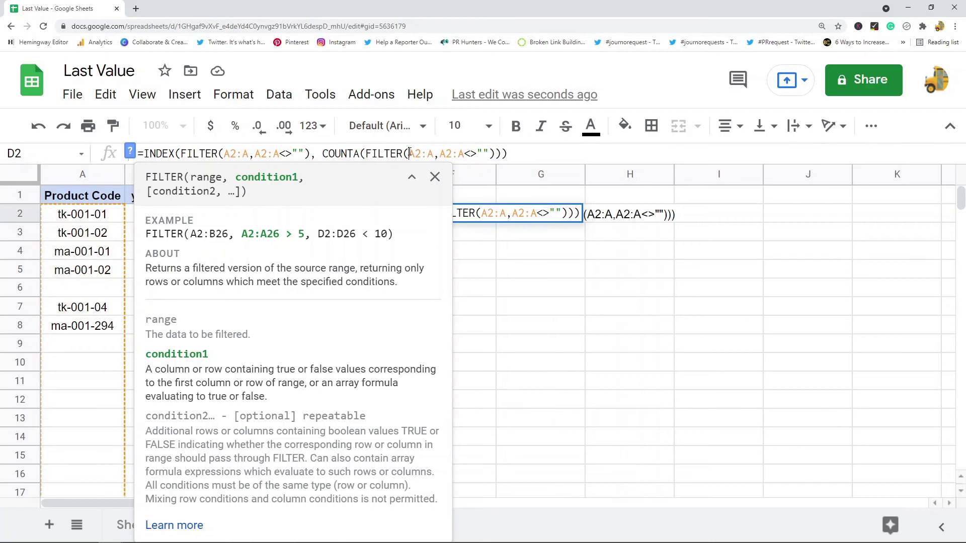
pyautogui.moveTo(409, 153); pyautogui.dragTo(434, 153)
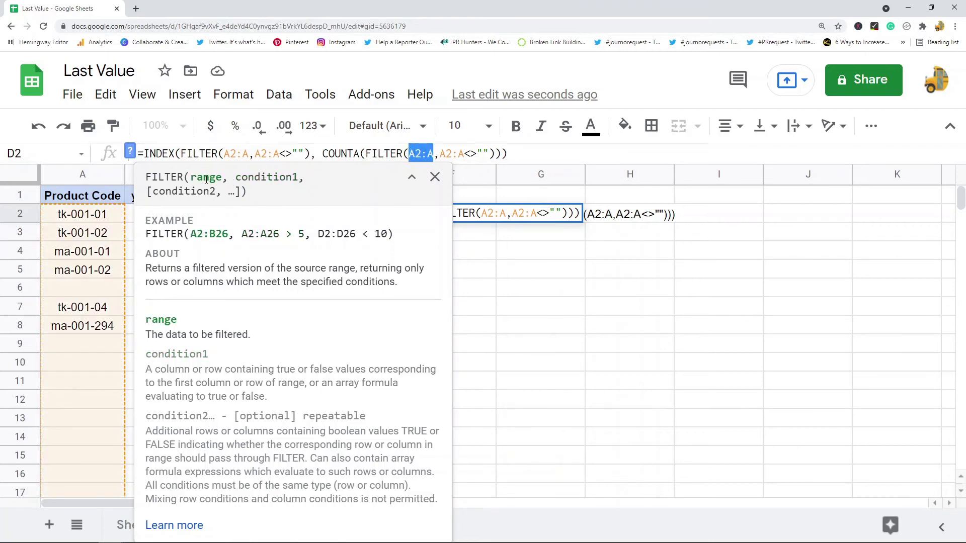
pyautogui.click(447, 153)
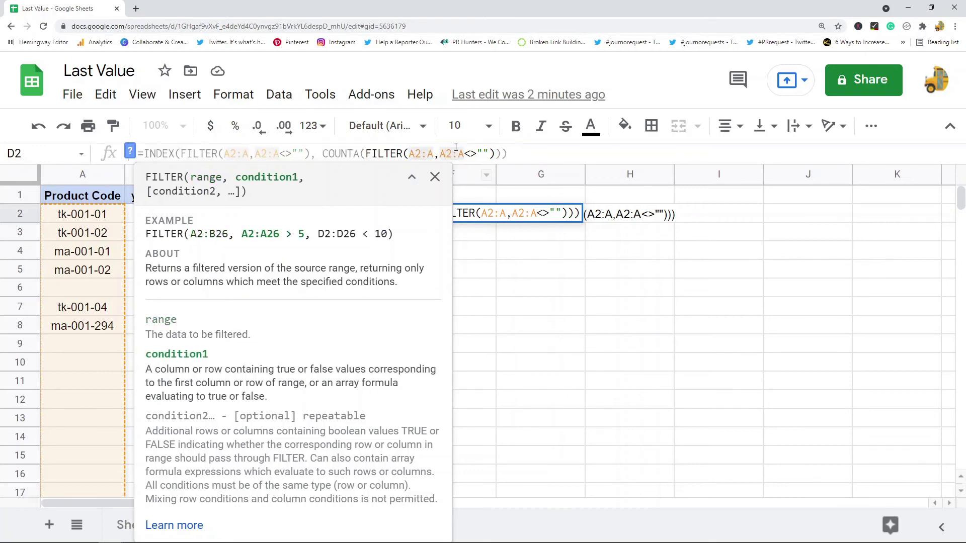
pyautogui.moveTo(442, 154); pyautogui.dragTo(470, 156)
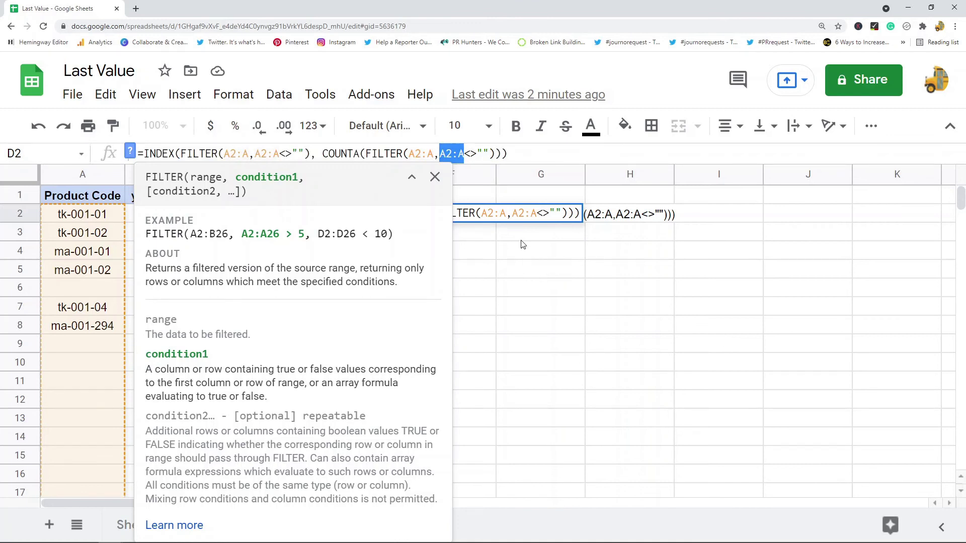
pyautogui.press('Escape')
pyautogui.click(77, 171)
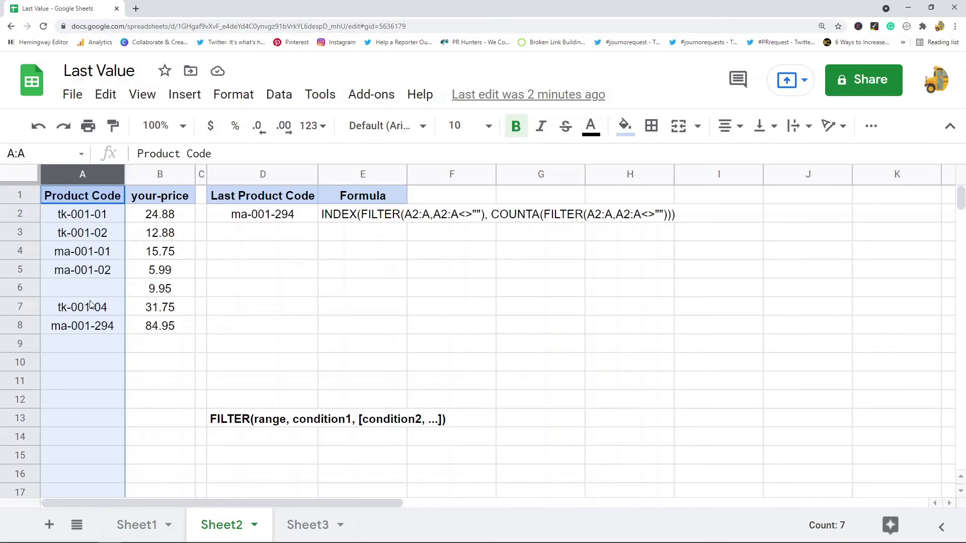
# Step: Compare D2's INDEX/FILTER formula with blank A6 and codes A2:A5, then move to Sheet3
pyautogui.click(21, 288)
pyautogui.moveTo(103, 215); pyautogui.dragTo(100, 326)
pyautogui.click(262, 219)
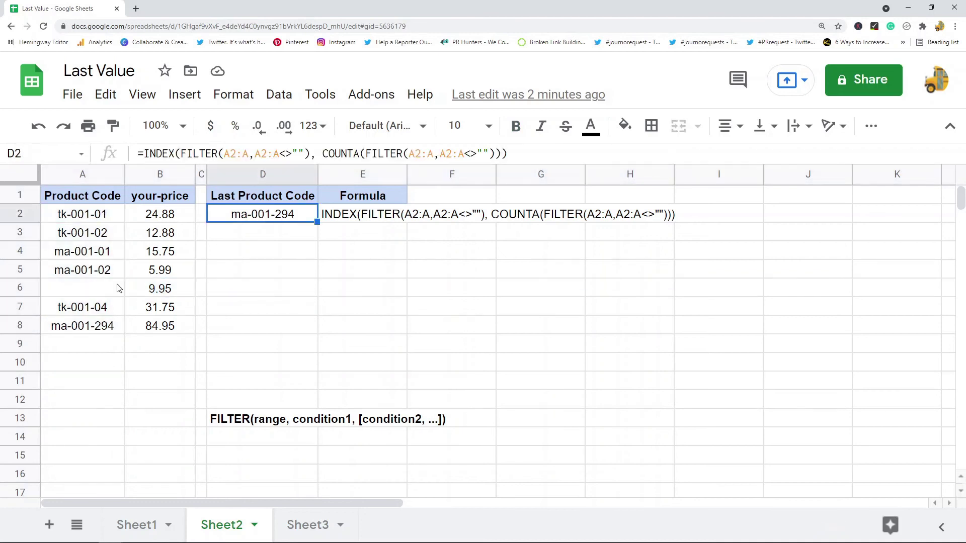
pyautogui.click(95, 294)
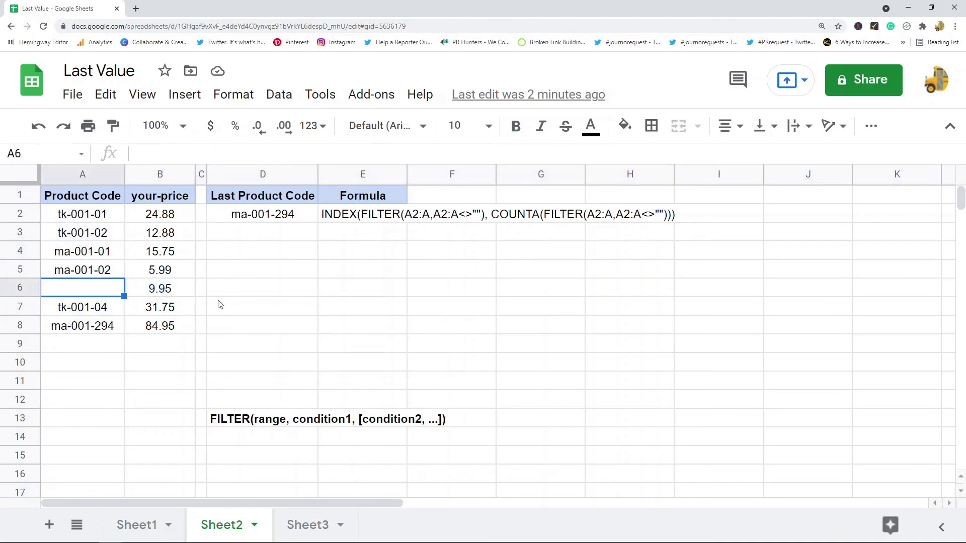
pyautogui.click(278, 219)
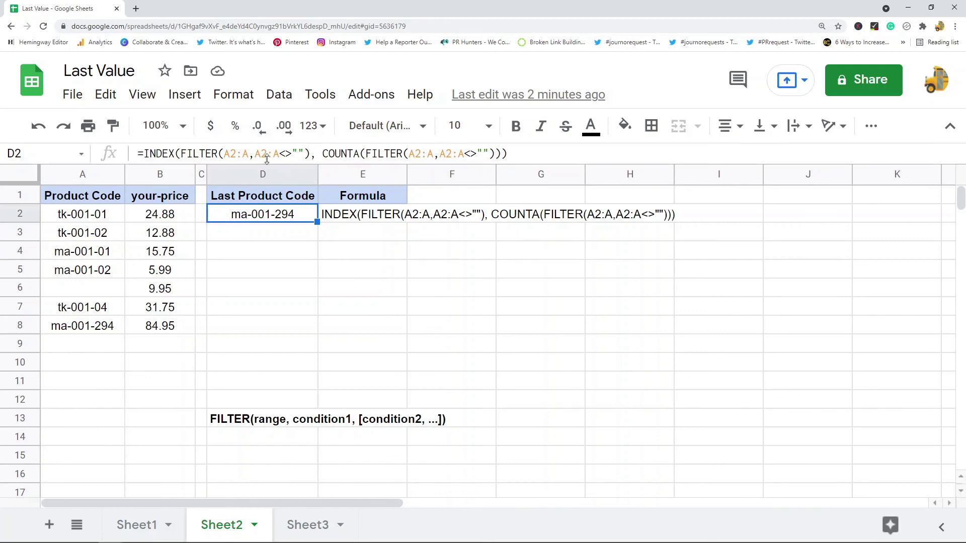
pyautogui.click(300, 155)
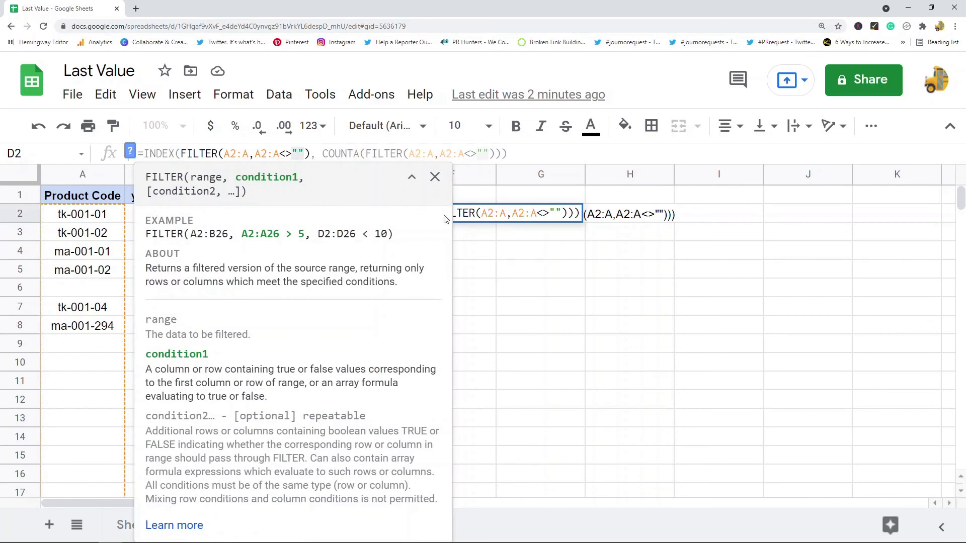
pyautogui.click(435, 177)
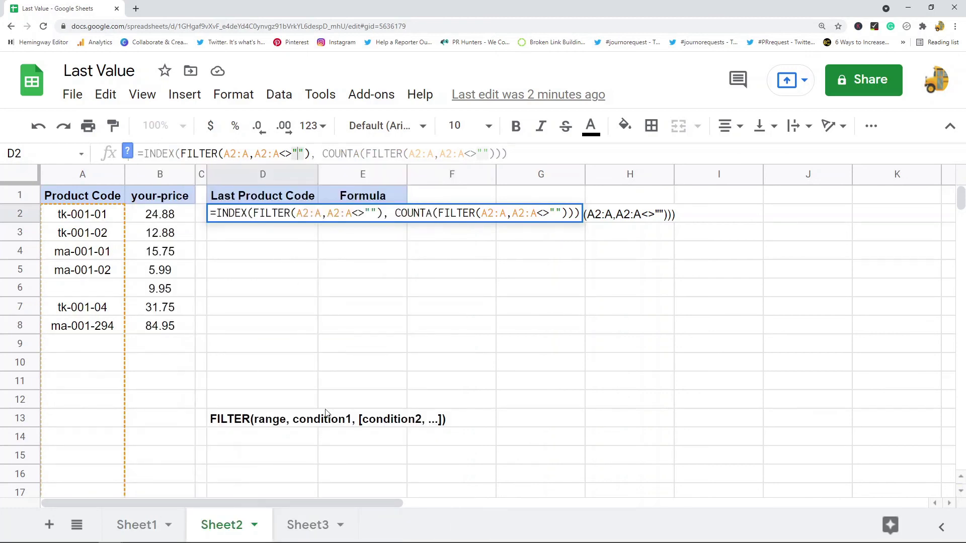
pyautogui.click(306, 524)
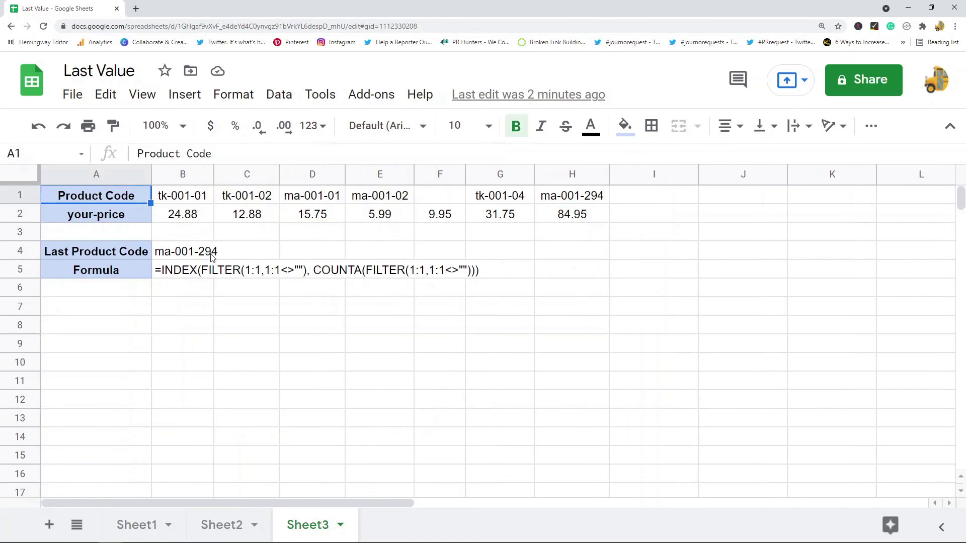
pyautogui.click(184, 257)
pyautogui.click(226, 153)
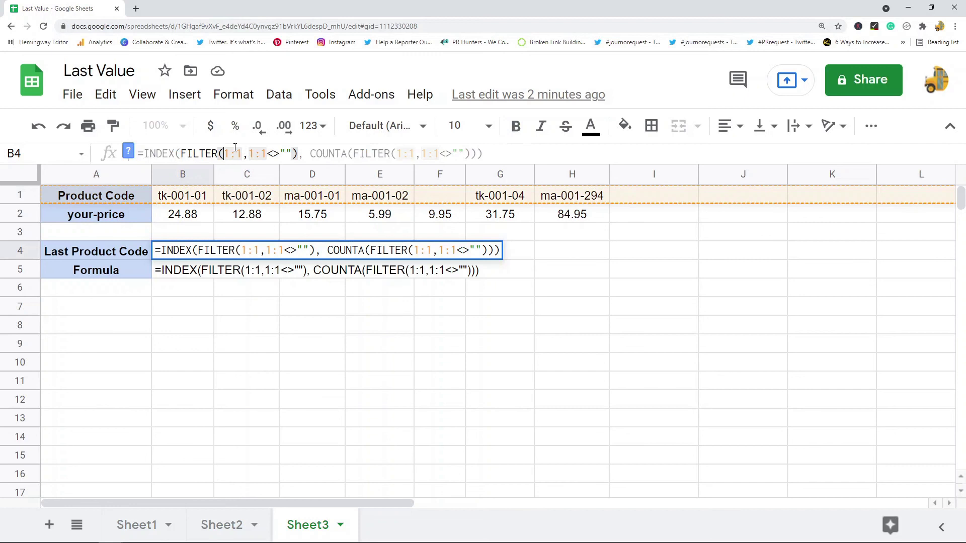
pyautogui.press('Escape')
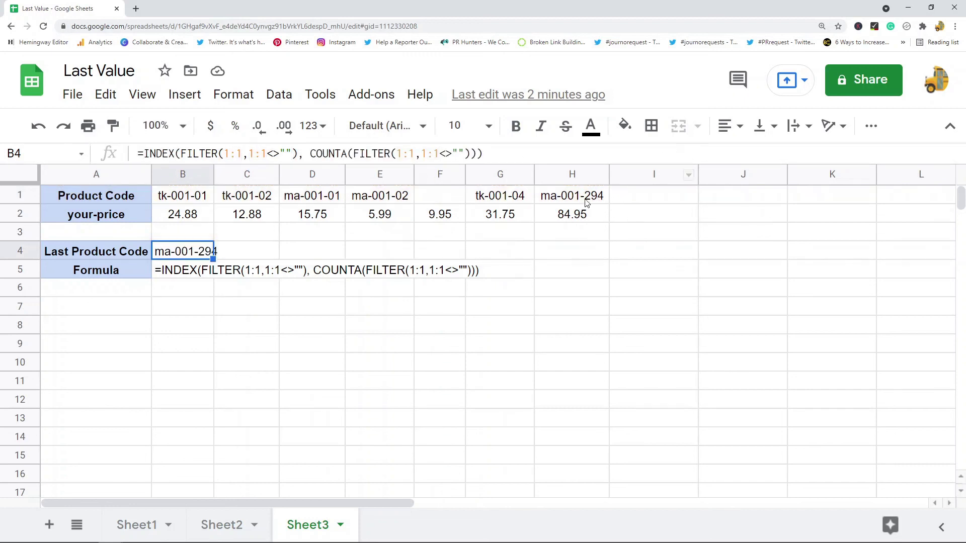
pyautogui.click(586, 199)
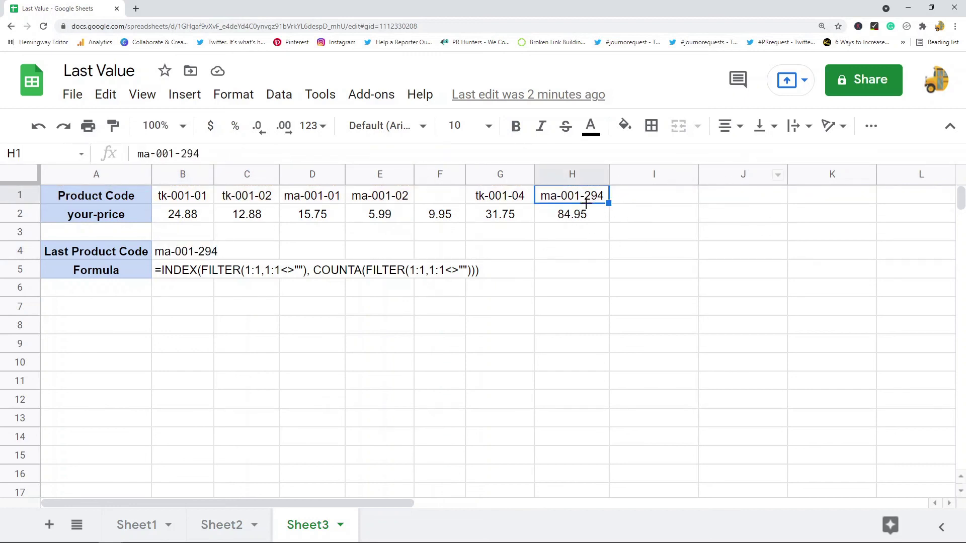